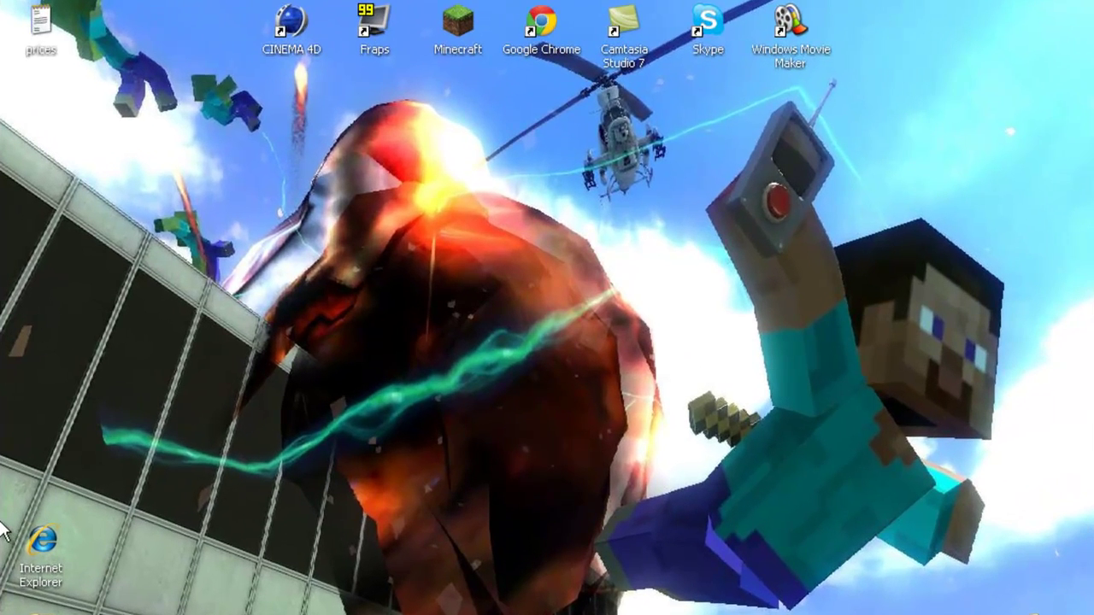
Drag the Internet Explorer desktop shortcut from the bottom-left into the top-right corner
drag(121, 476, 452, 454)
drag(424, 495, 1092, 85)
drag(41, 547, 1037, 31)
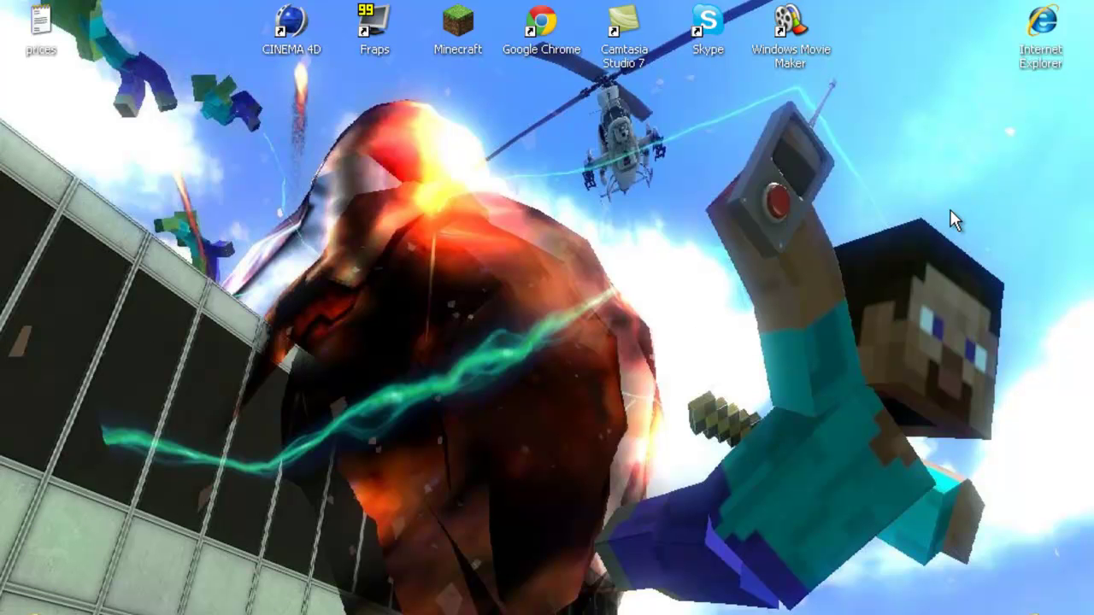
Google 'TooManyItems' and open the Minecraft Forum '[1.5_01] TooManyItems in-game invedit' thread
click(546, 44)
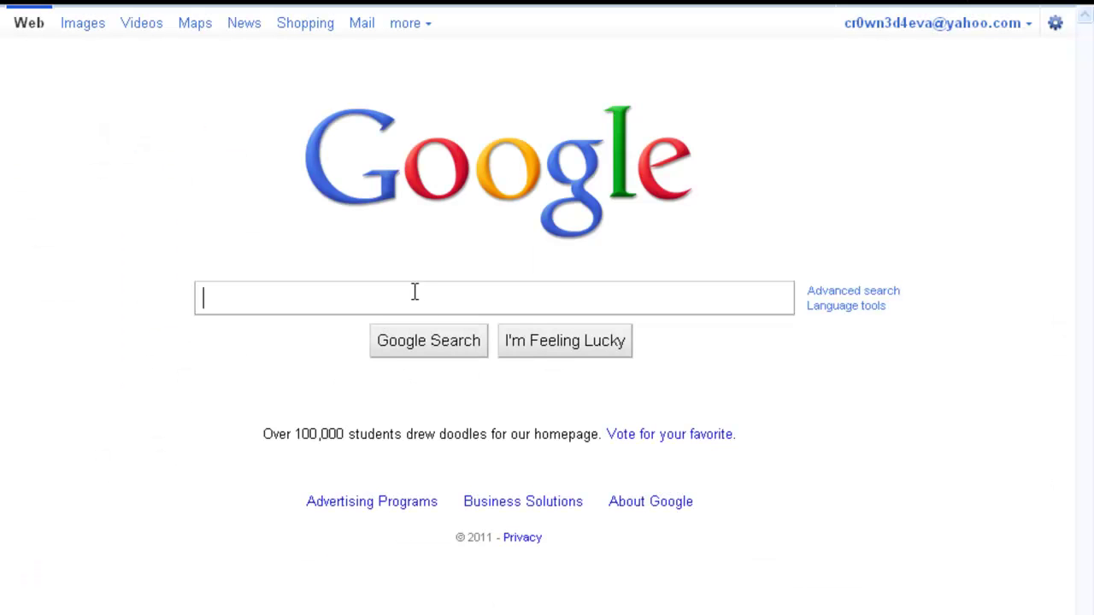
text(Tooman)
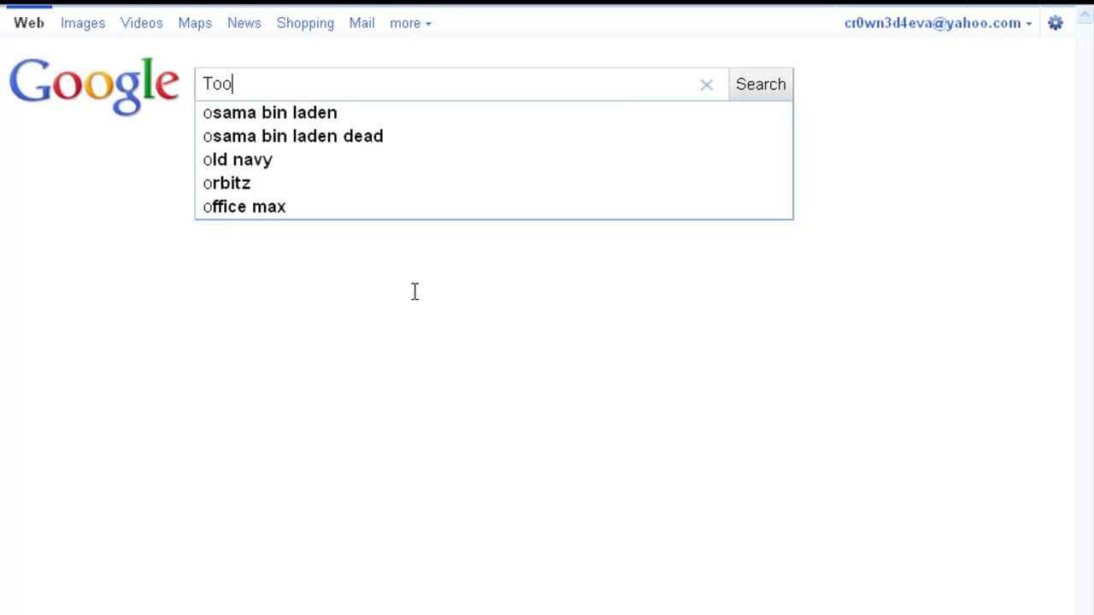
key(BackSpace)
key(BackSpace)
key(BackSpace)
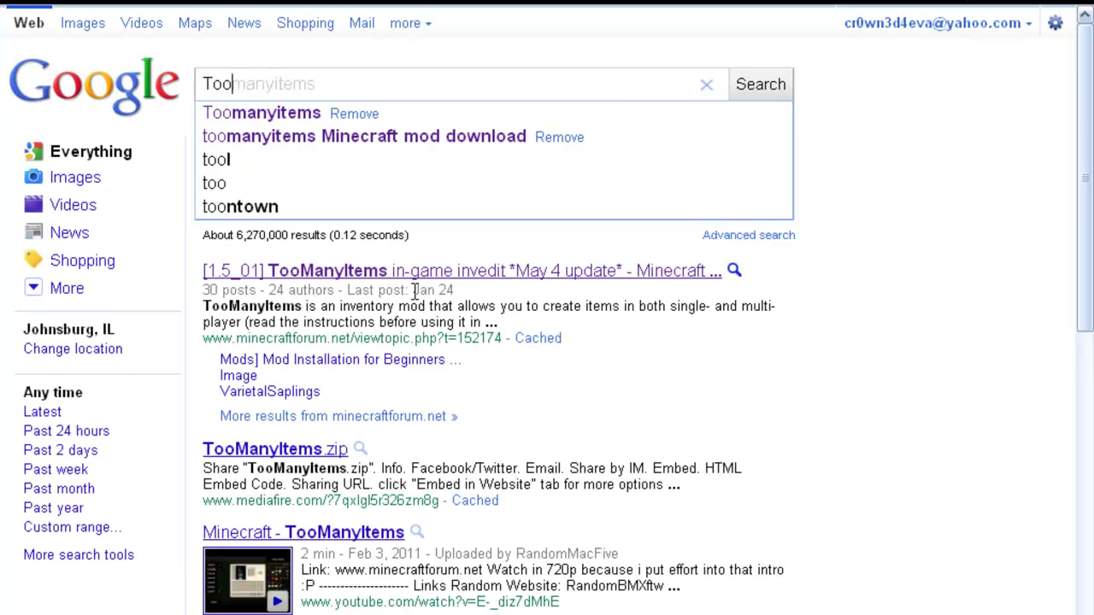
text(ManyItems)
key(Return)
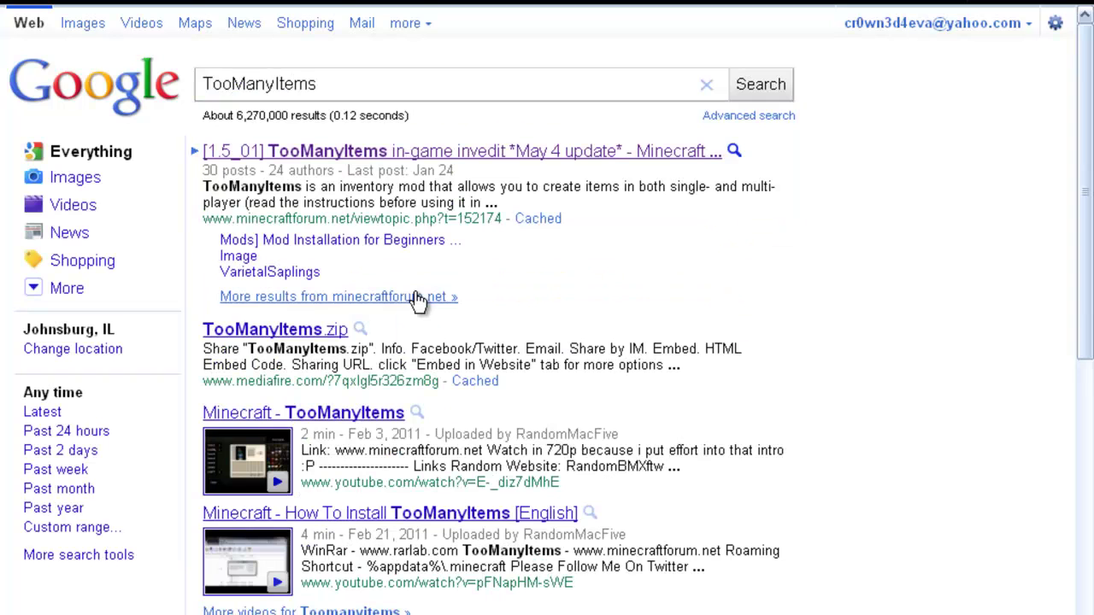
mouse_move(323, 77)
mouse_down()
mouse_move(185, 88)
mouse_move(317, 85)
mouse_up()
click(509, 152)
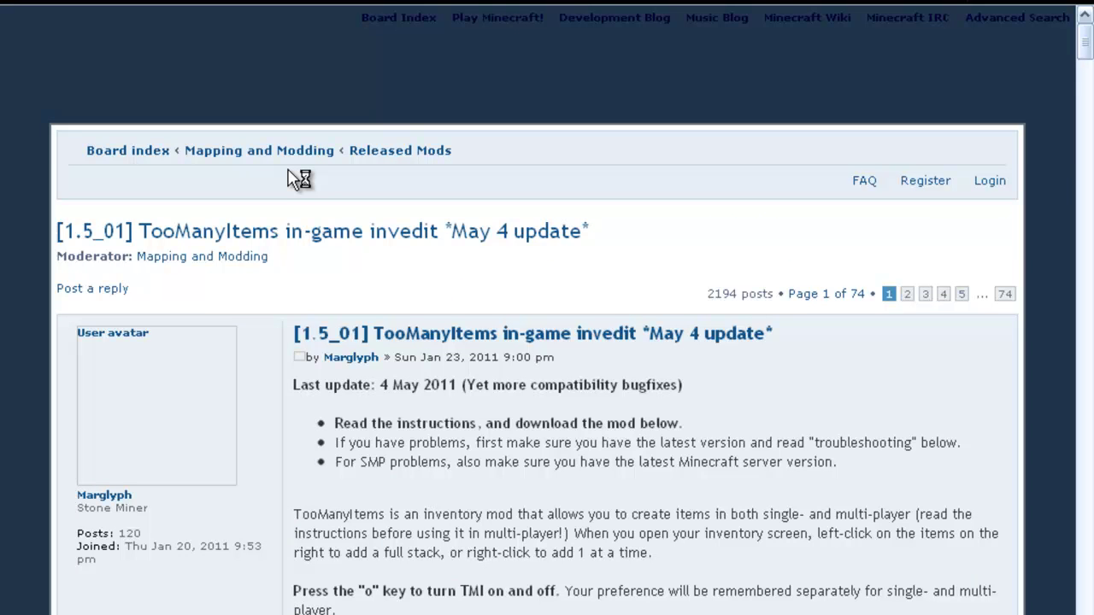
Scroll the forum post down to the Download heading and its 'Download for Beta 1.5_01' link
scroll(293, 178, down, 2)
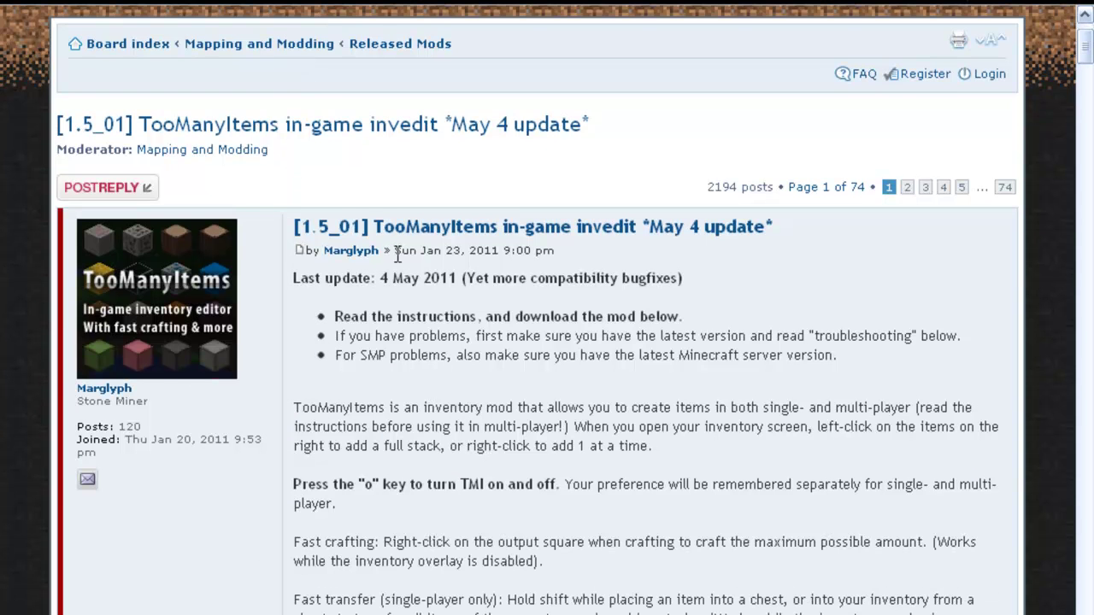
scroll(392, 248, down, 4)
scroll(393, 248, down, 12)
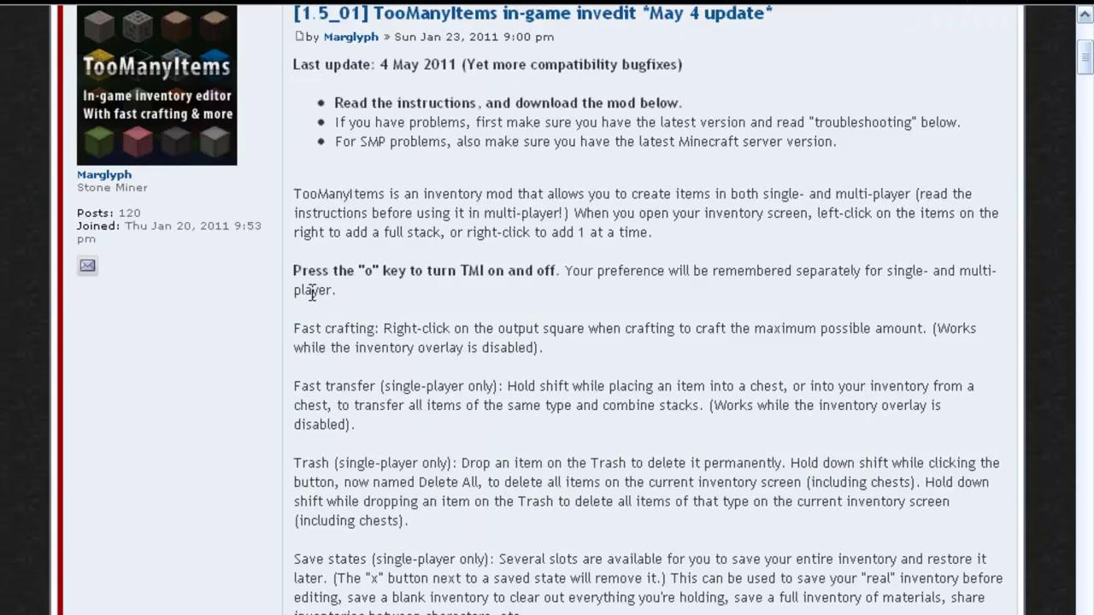
scroll(313, 292, down, 10)
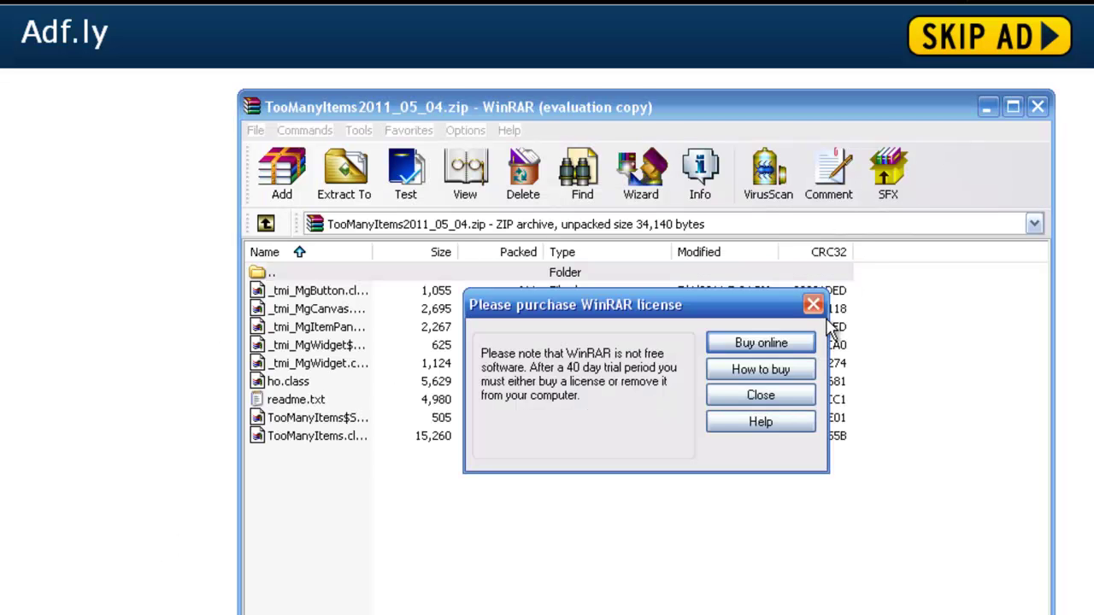
Dismiss the WinRAR license reminder and nudge the archive window slightly right
click(812, 305)
drag(596, 116, 628, 123)
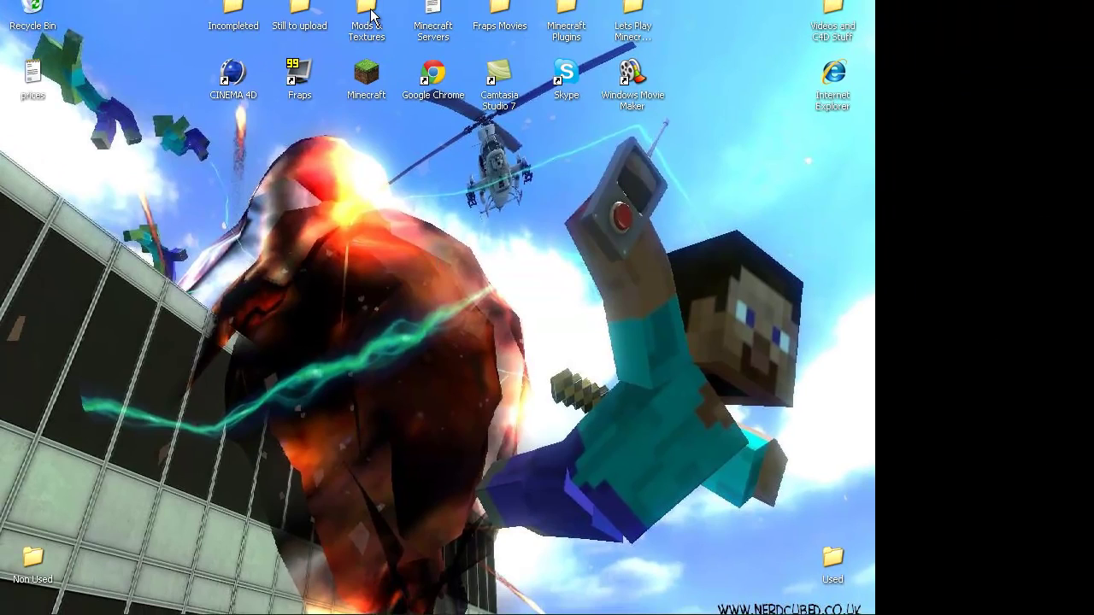
Open the desktop's Mods & Textures folder, then open and dismiss the window's system menu
double_click(368, 12)
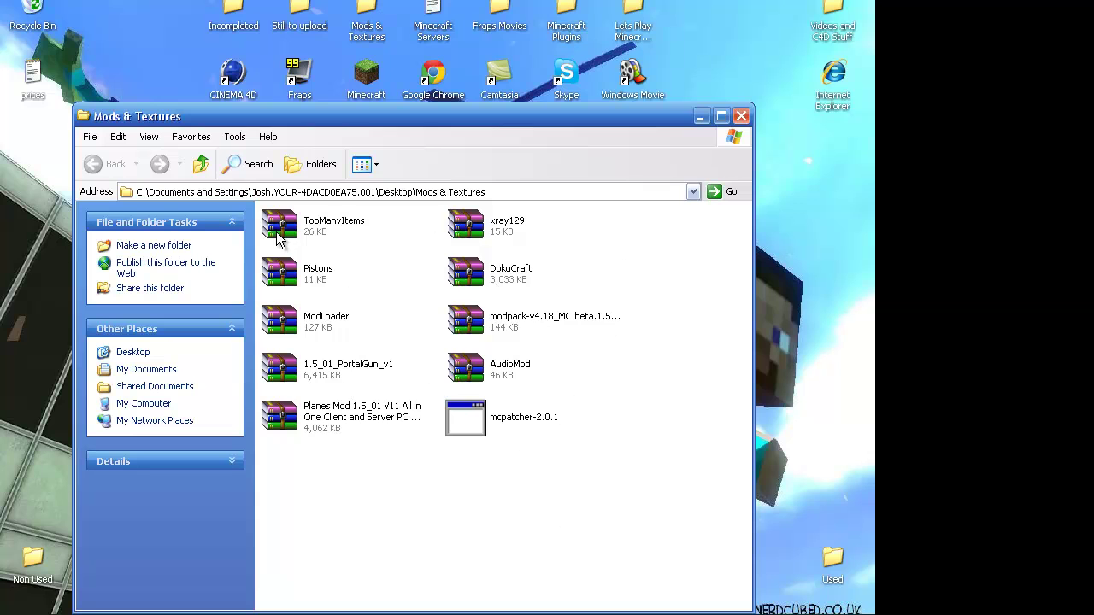
right_click(308, 611)
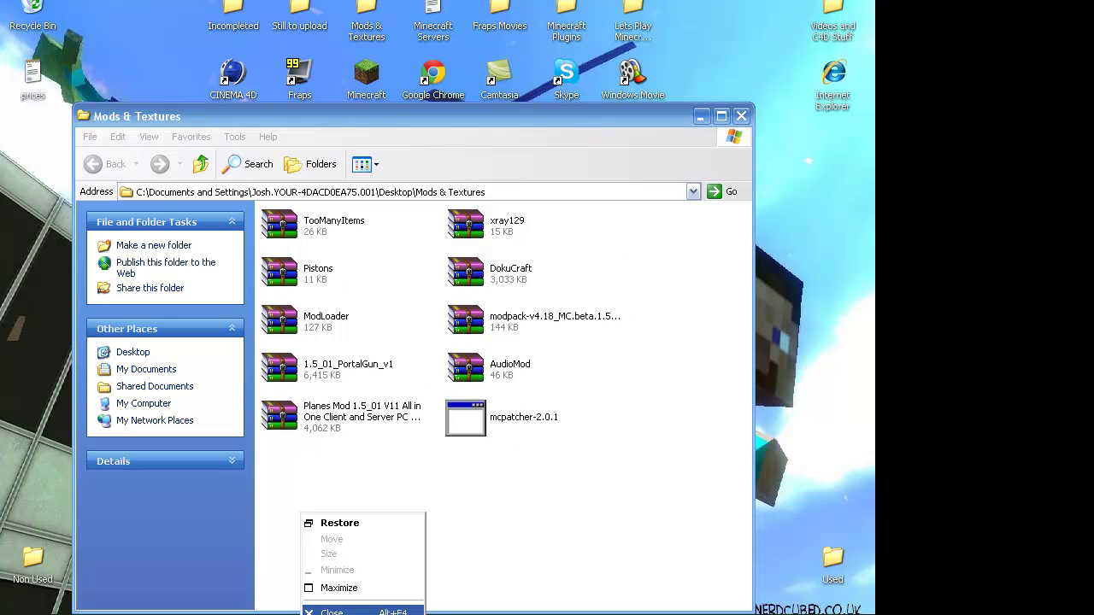
click(547, 598)
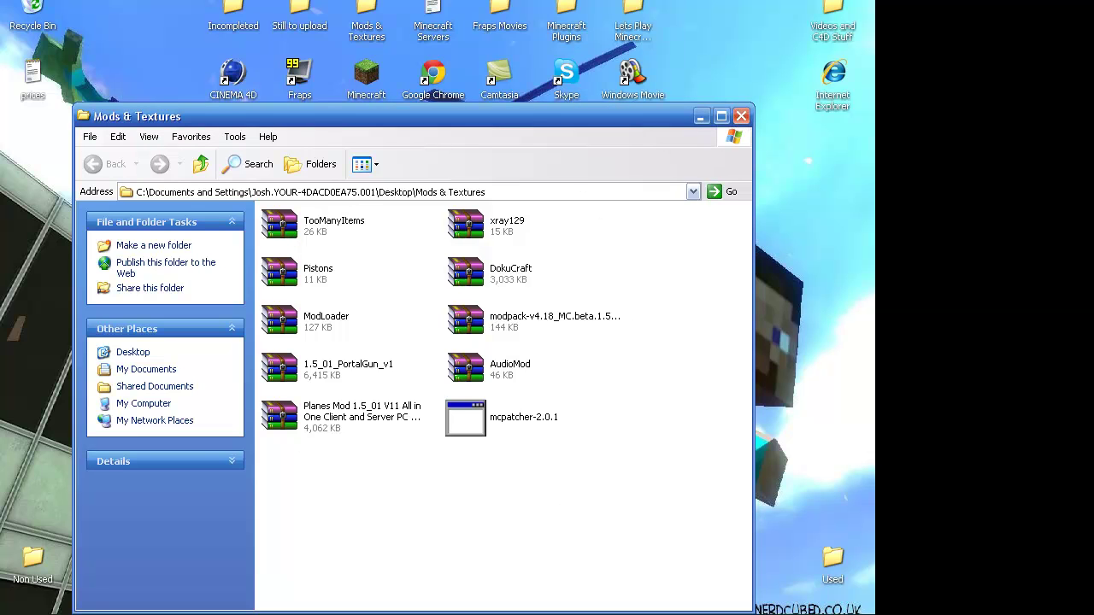
Open the Downloads folder inside My Documents from the Start menu
key(super)
click(232, 188)
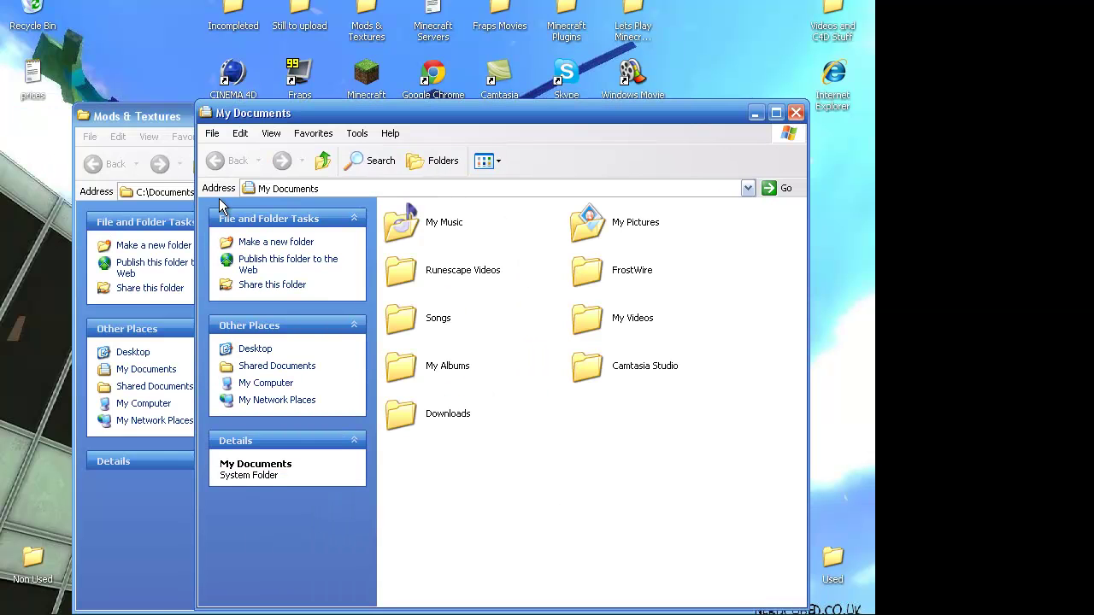
key(super)
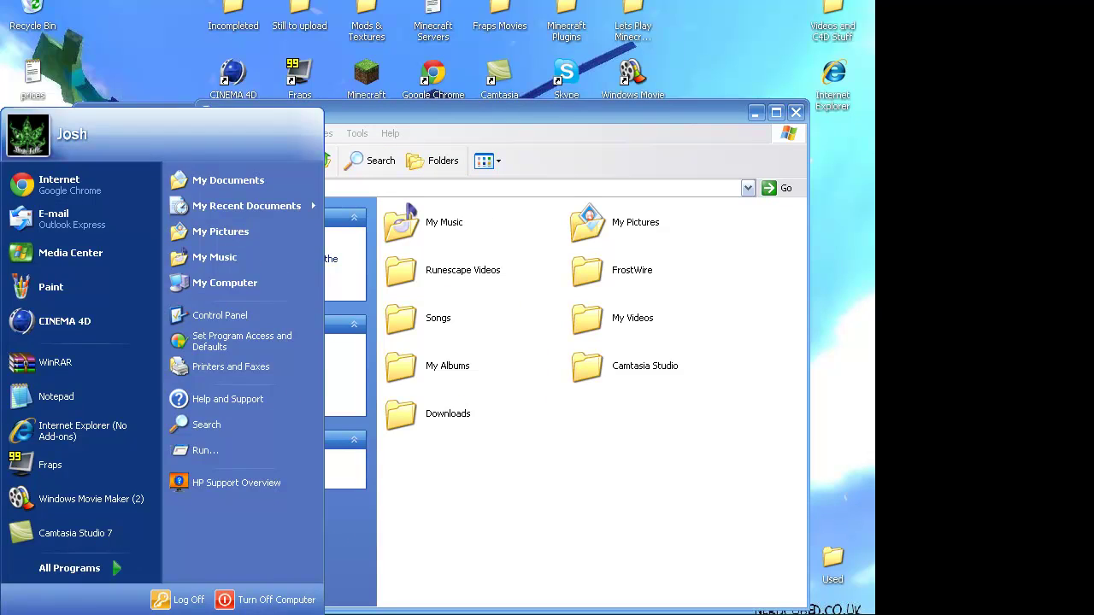
key(Escape)
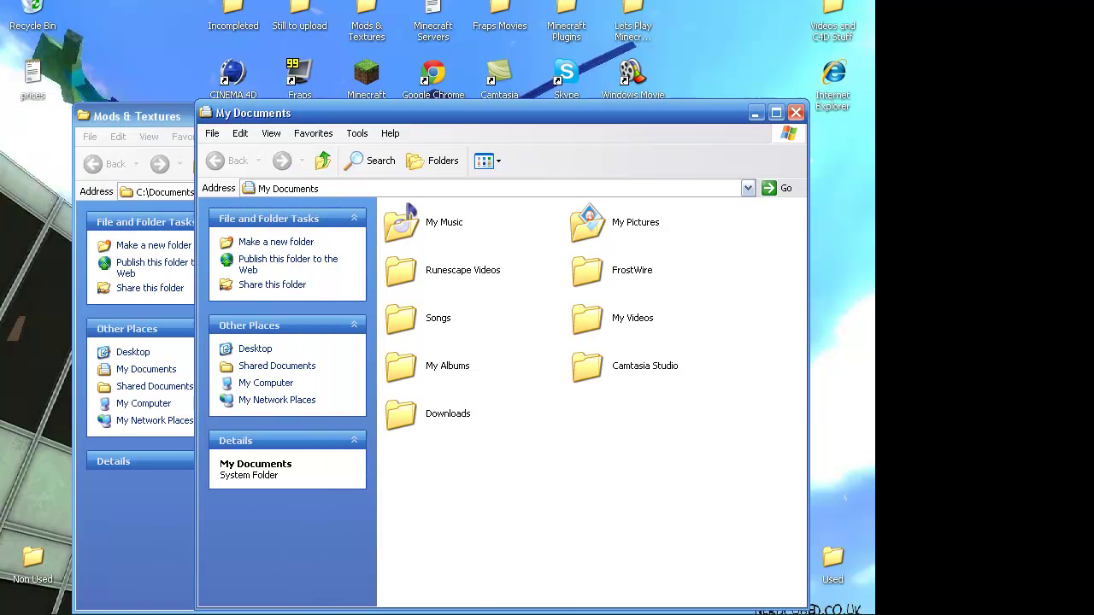
double_click(398, 413)
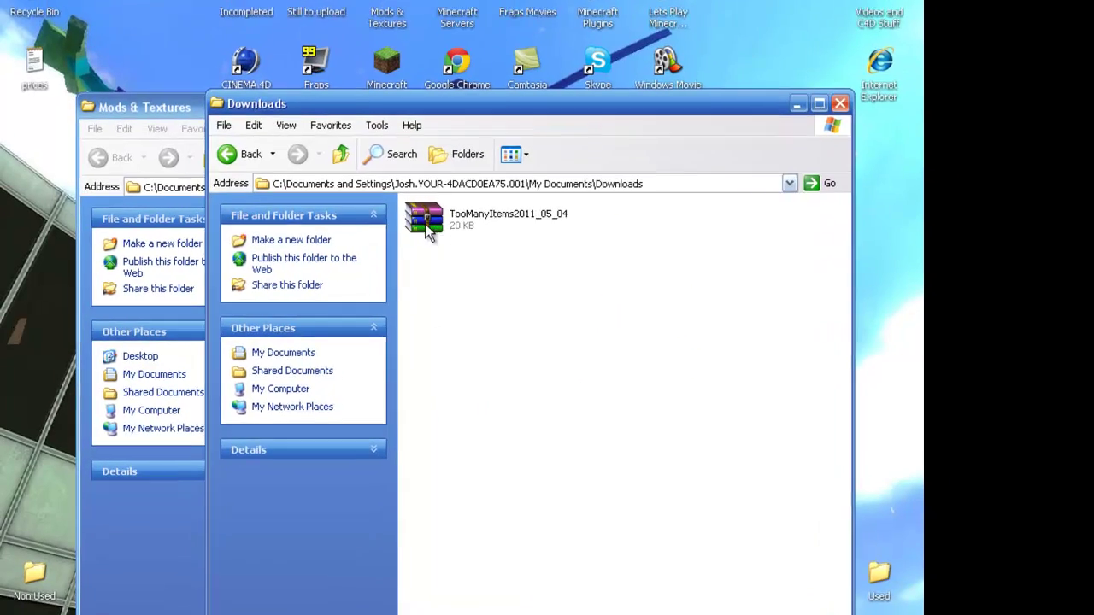
Move TooManyItems2011_05_04 into Mods & Textures and delete the old TooManyItems archive
click(397, 221)
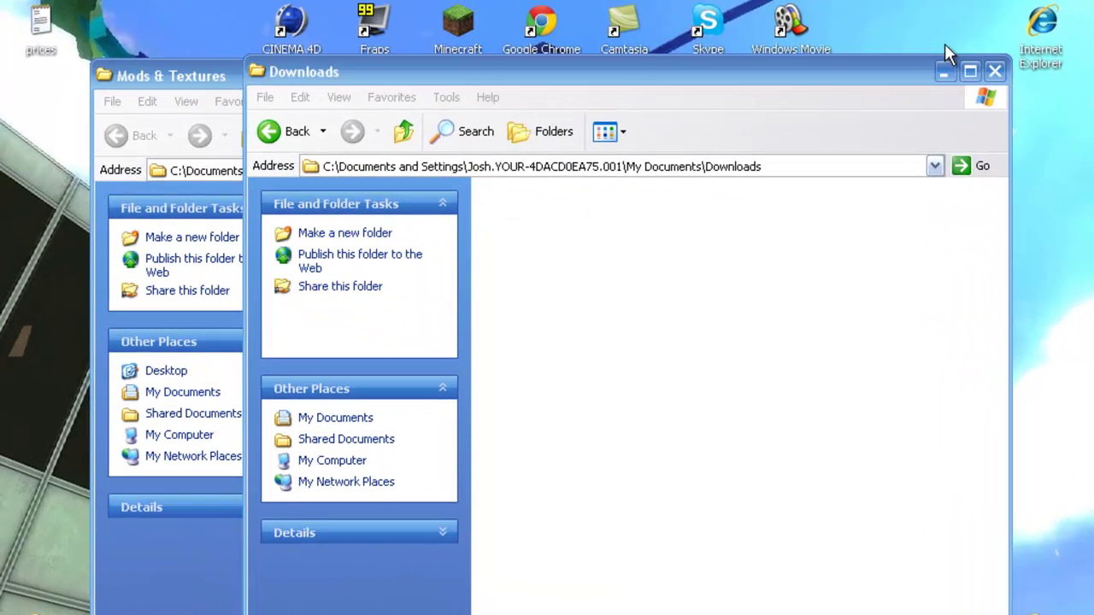
click(996, 72)
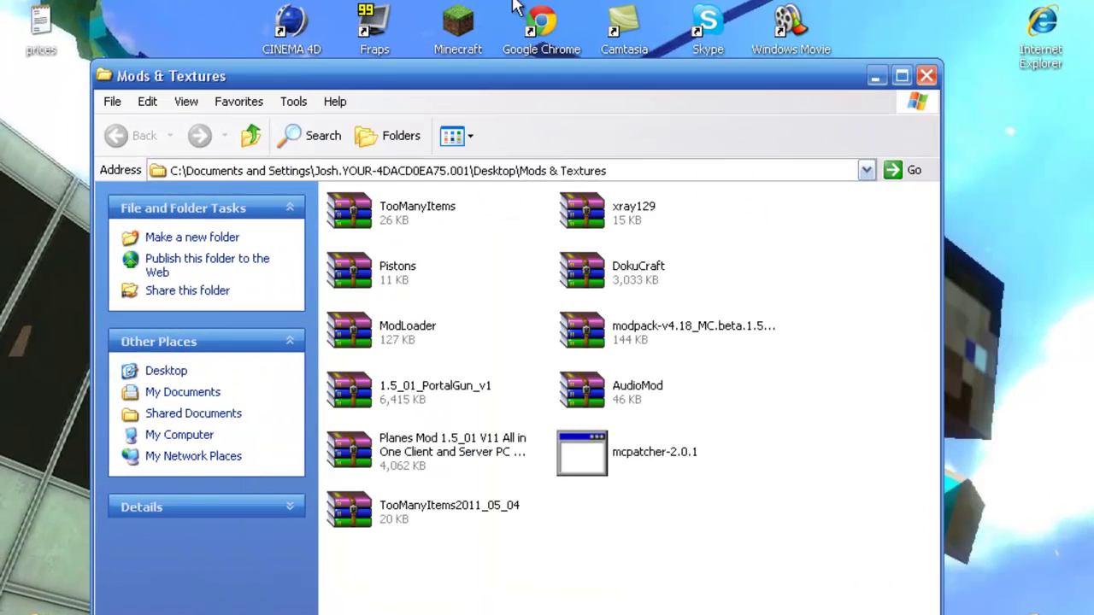
click(351, 209)
key(Delete)
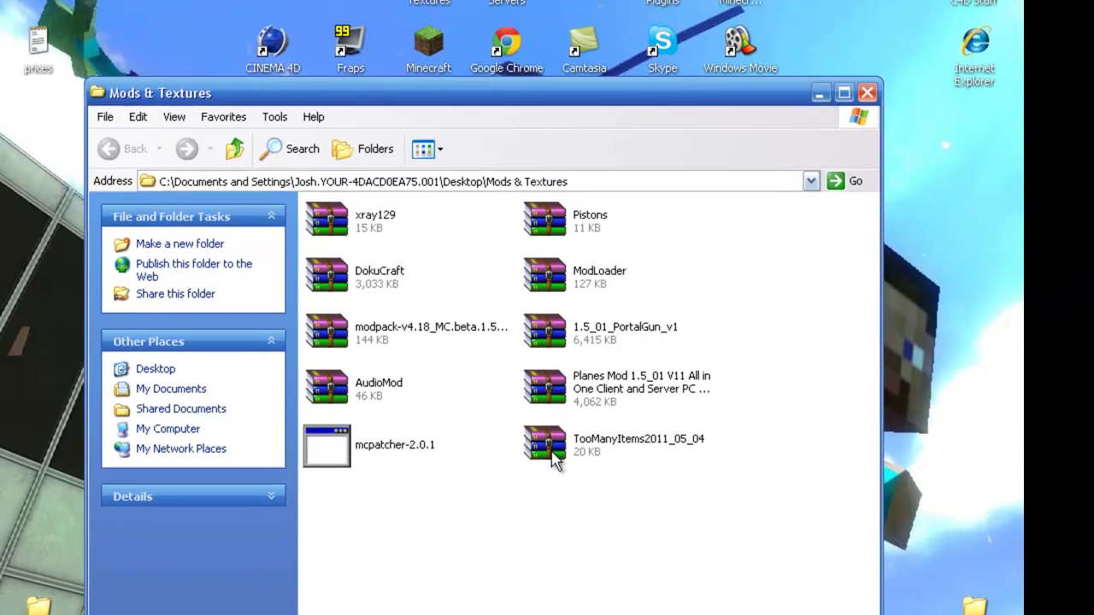
Open TooManyItems2011_05_04.zip in WinRAR, dismiss the license nag, and check readme.txt's context menu
double_click(581, 450)
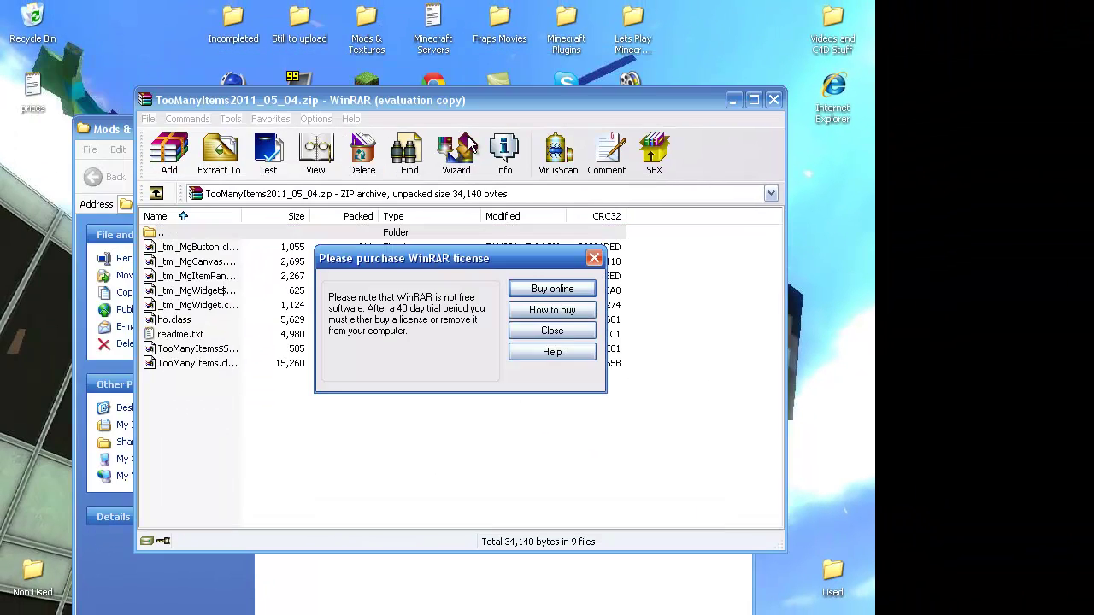
click(594, 258)
right_click(90, 298)
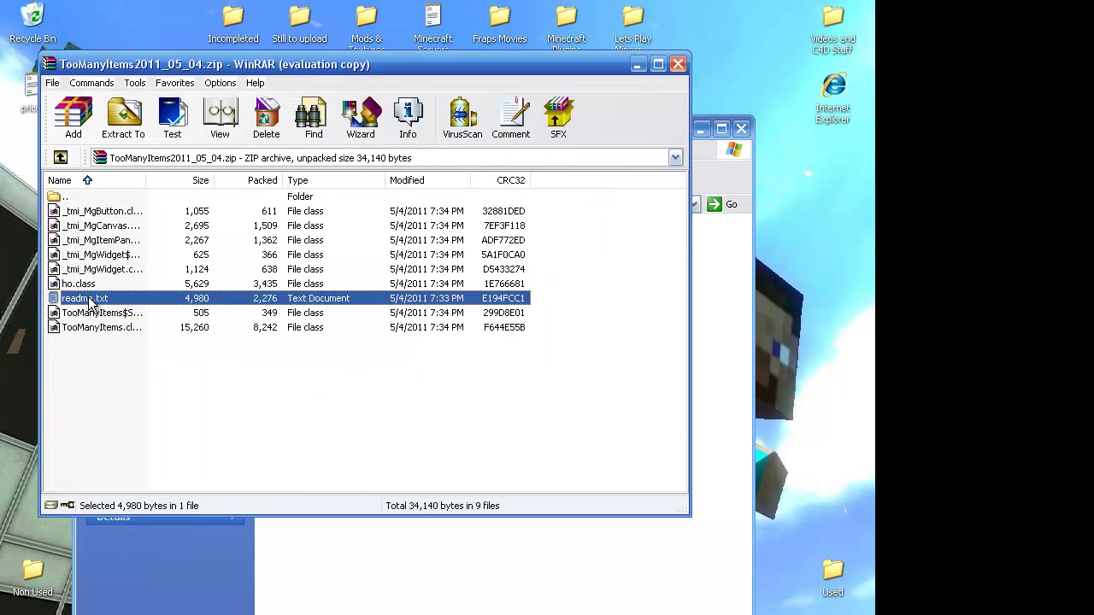
click(69, 359)
drag(83, 301, 77, 349)
right_click(97, 302)
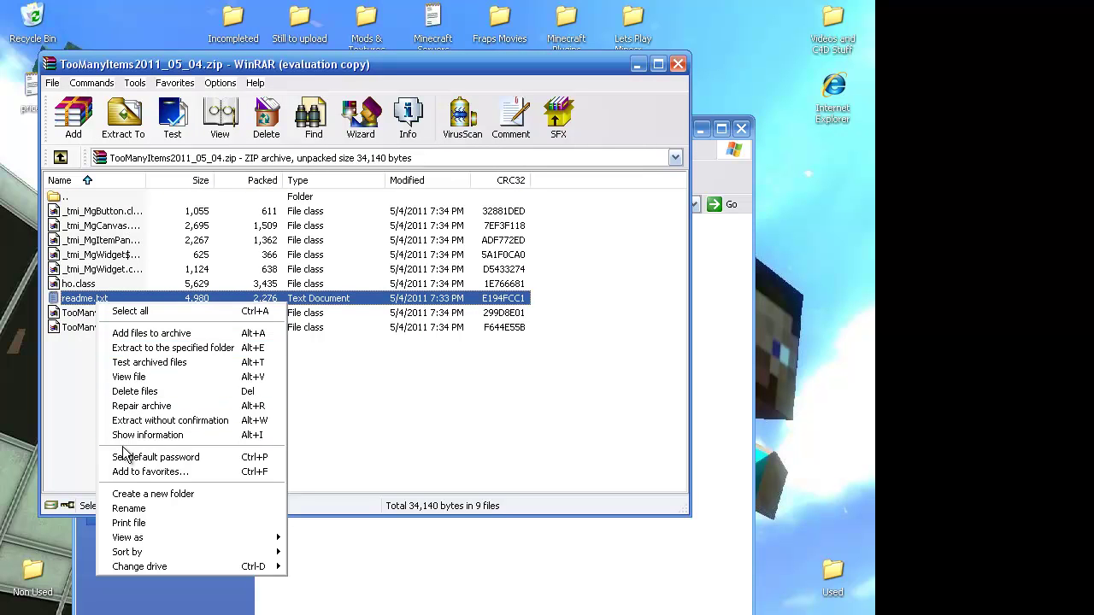
click(49, 396)
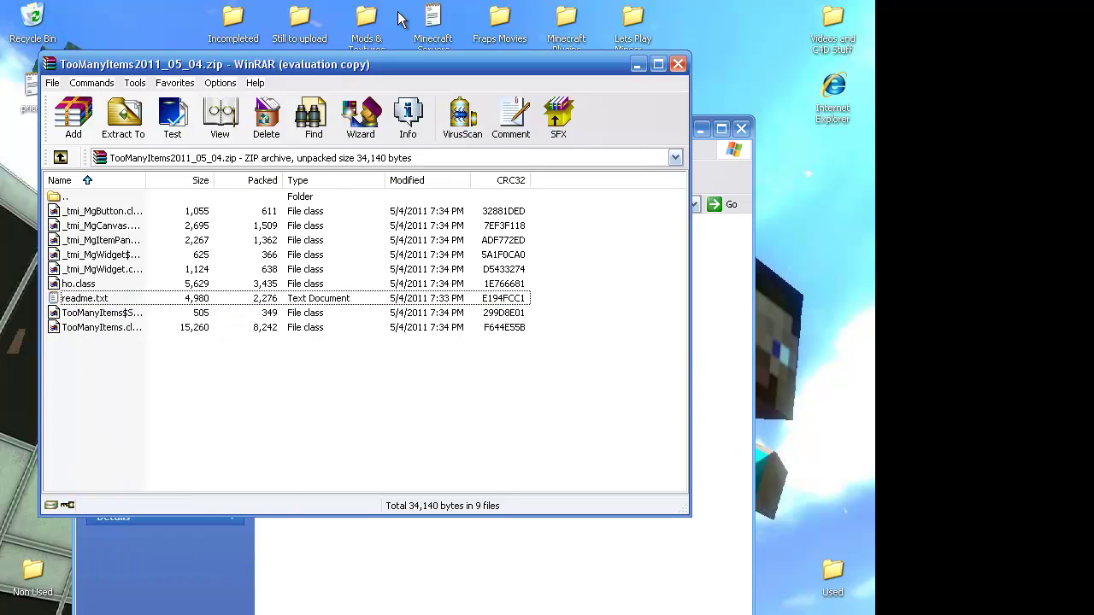
Move the WinRAR window down-right and close the Mods & Textures folder window
drag(471, 73, 572, 165)
click(740, 128)
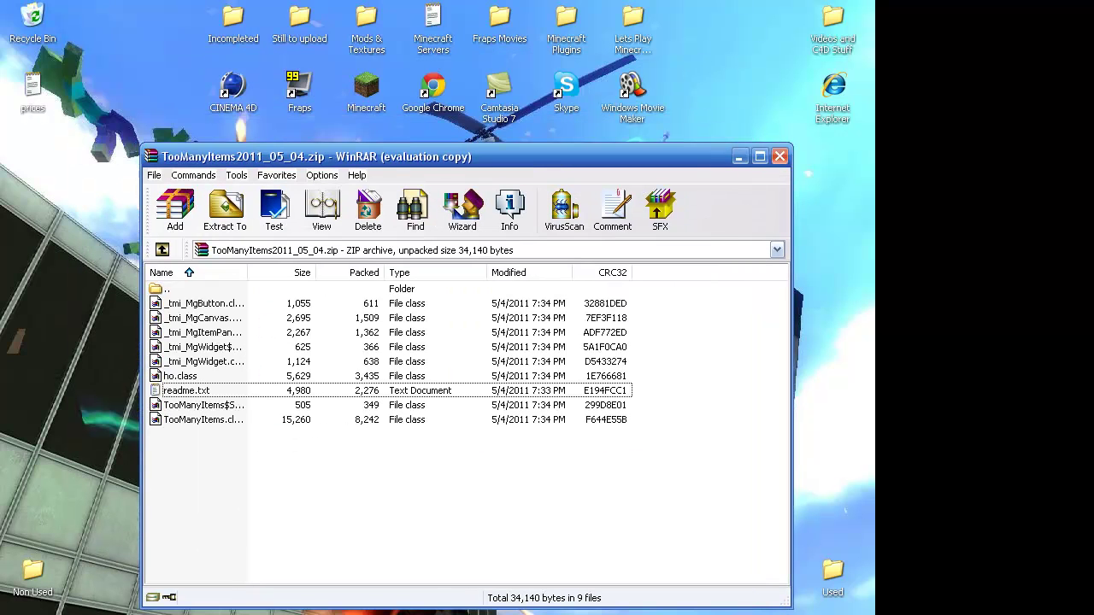
key(super)
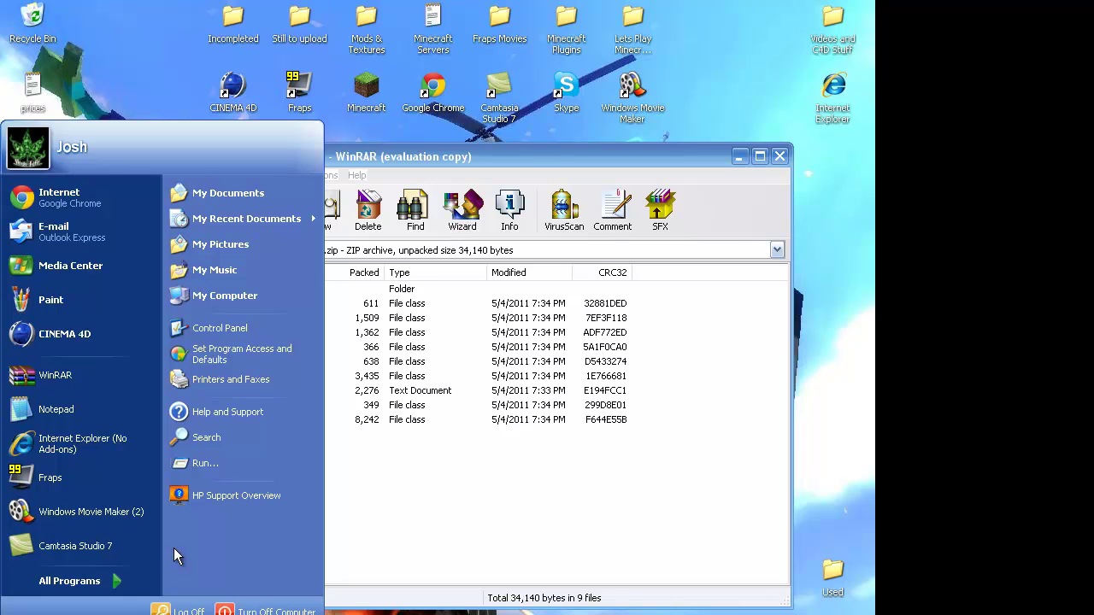
Open the .minecraft folder inside Application Data using the Run prompt
click(195, 464)
key(BackSpace)
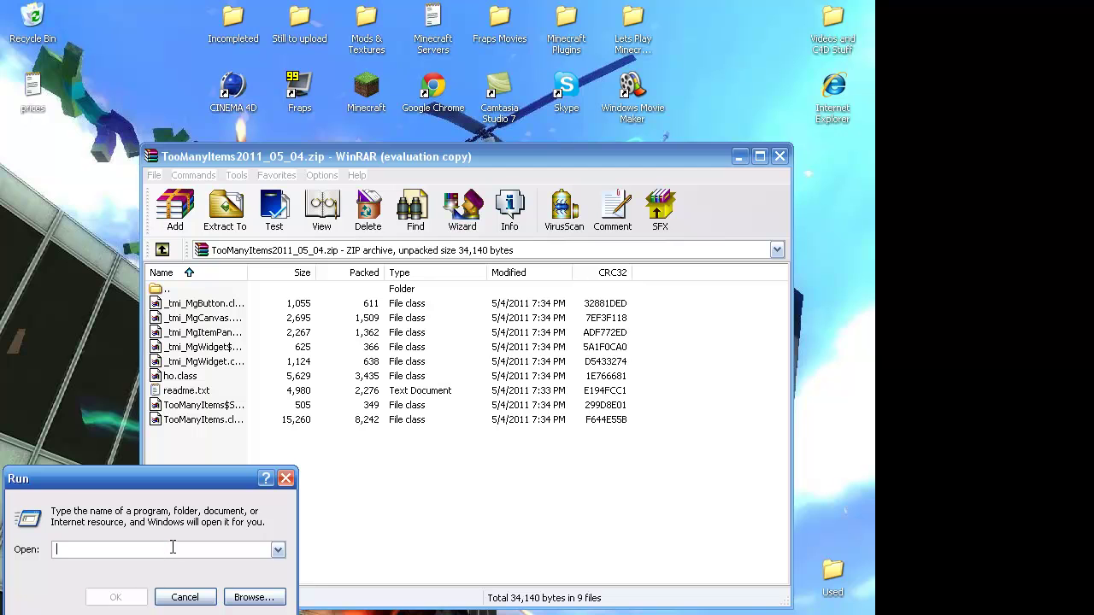
text(%appdata%)
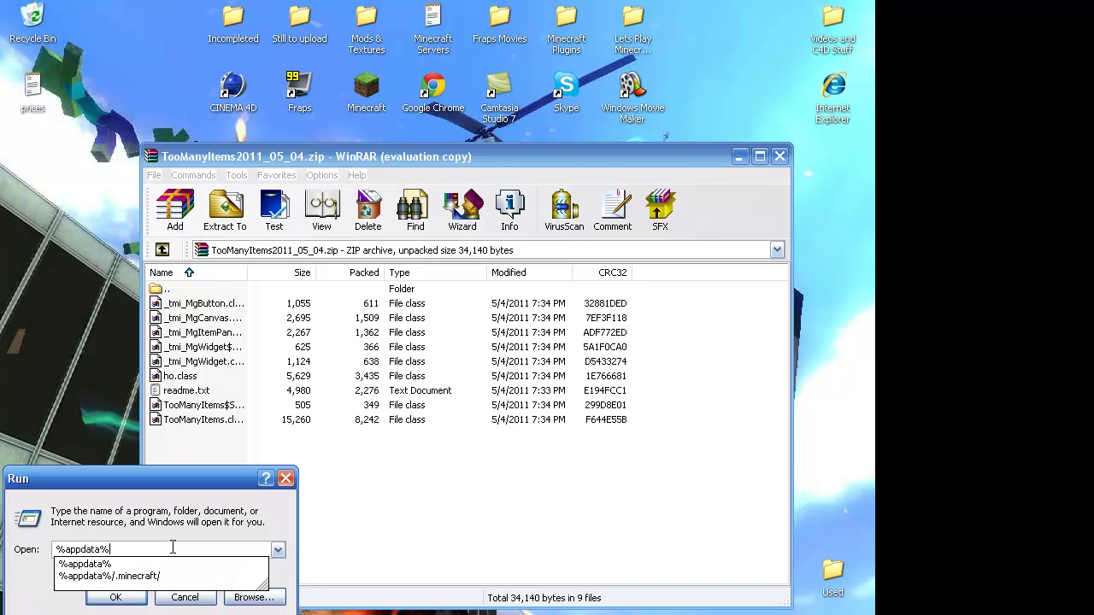
key(Return)
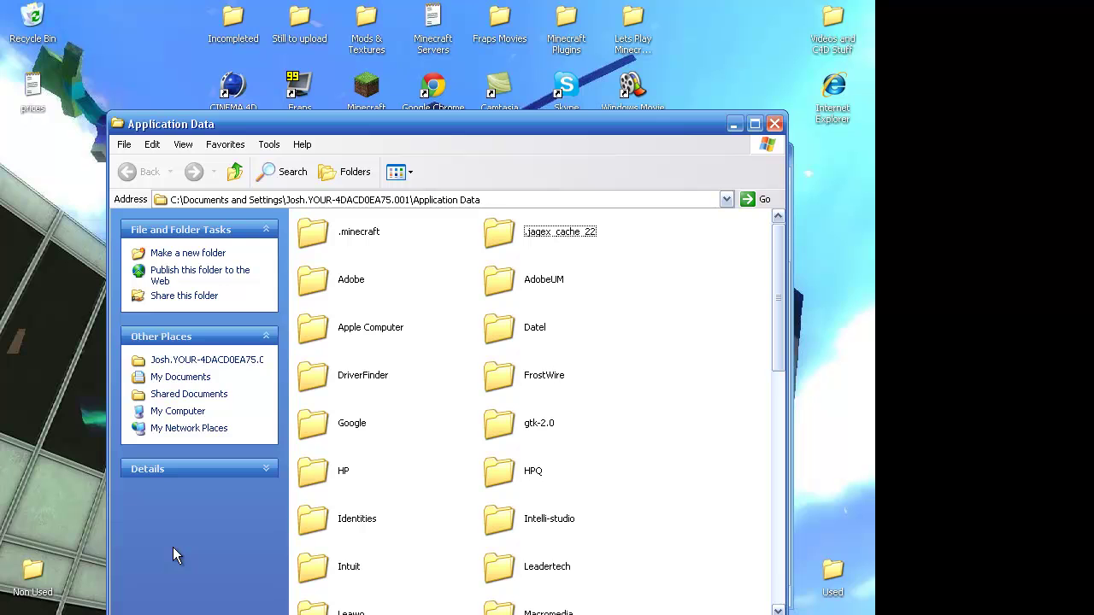
double_click(313, 236)
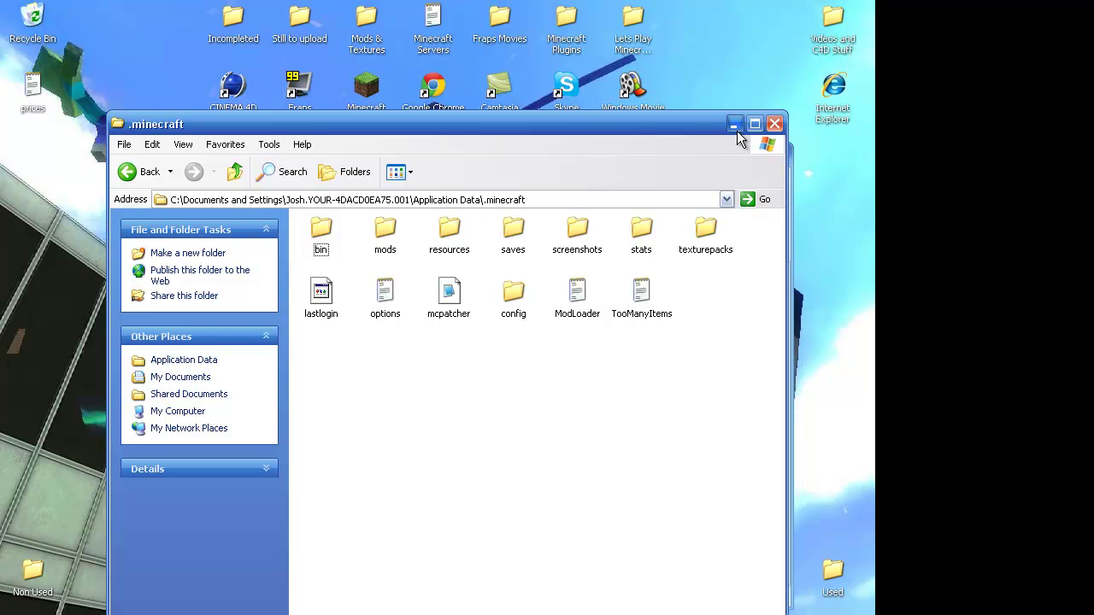
Move the TooManyItems file from .minecraft into the desktop's Mods & Textures folder
mouse_move(576, 126)
mouse_down()
mouse_move(586, 146)
mouse_move(579, 128)
mouse_up()
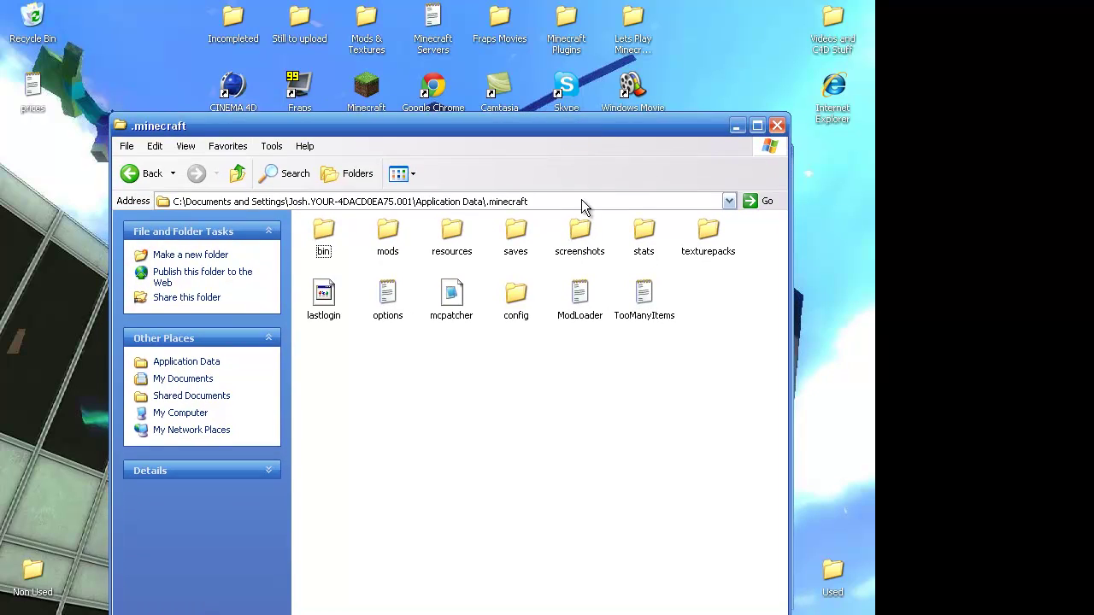
drag(645, 312, 367, 30)
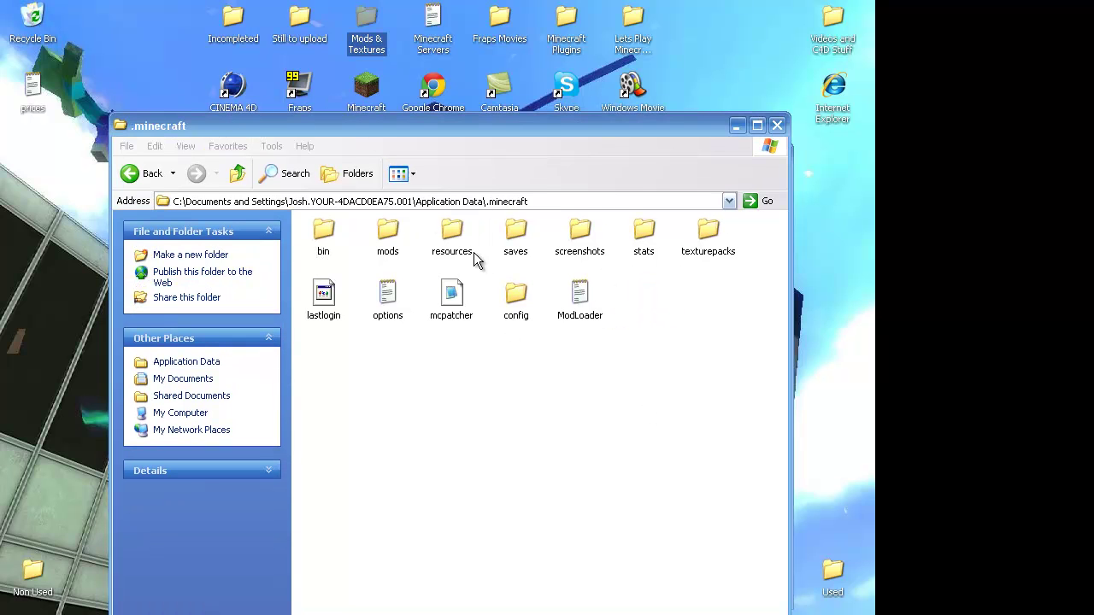
click(460, 374)
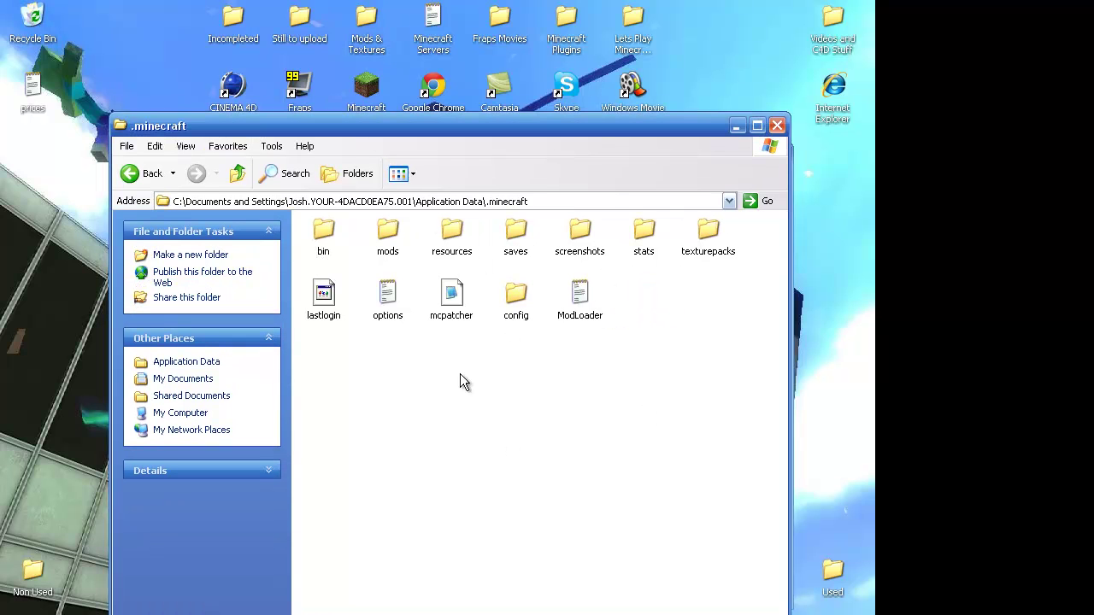
Open the .minecraft bin folder and switch its view from Details to Icons
double_click(325, 235)
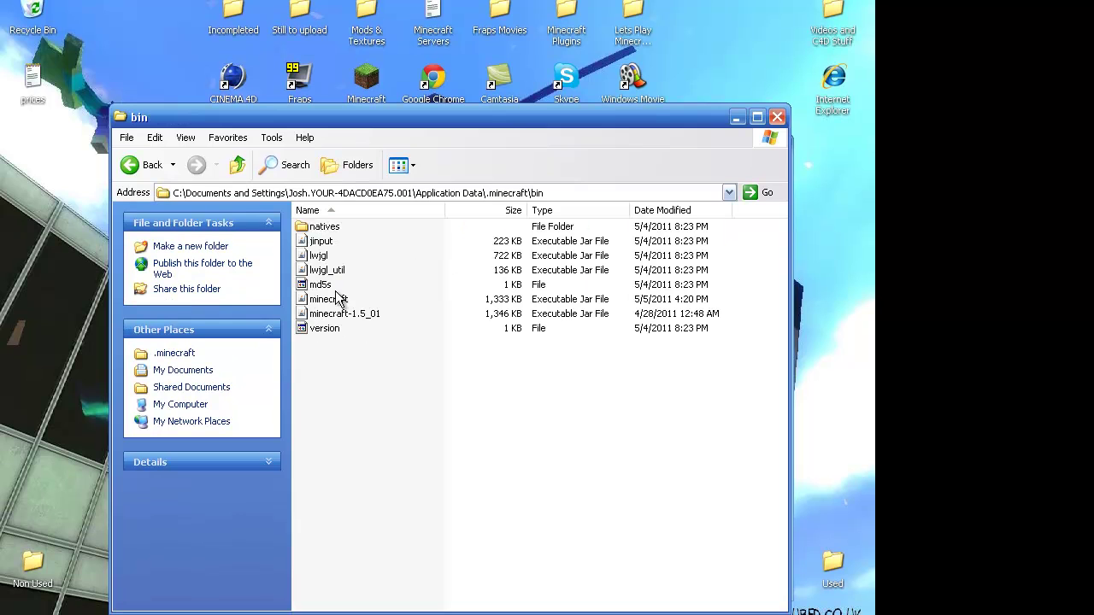
click(413, 166)
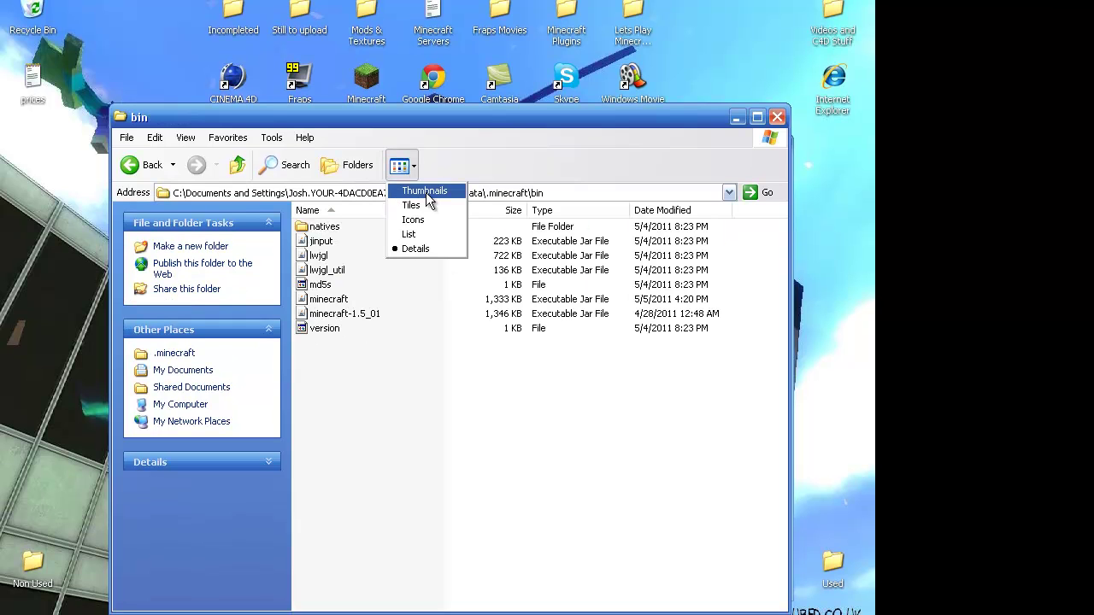
click(426, 191)
click(402, 165)
click(423, 219)
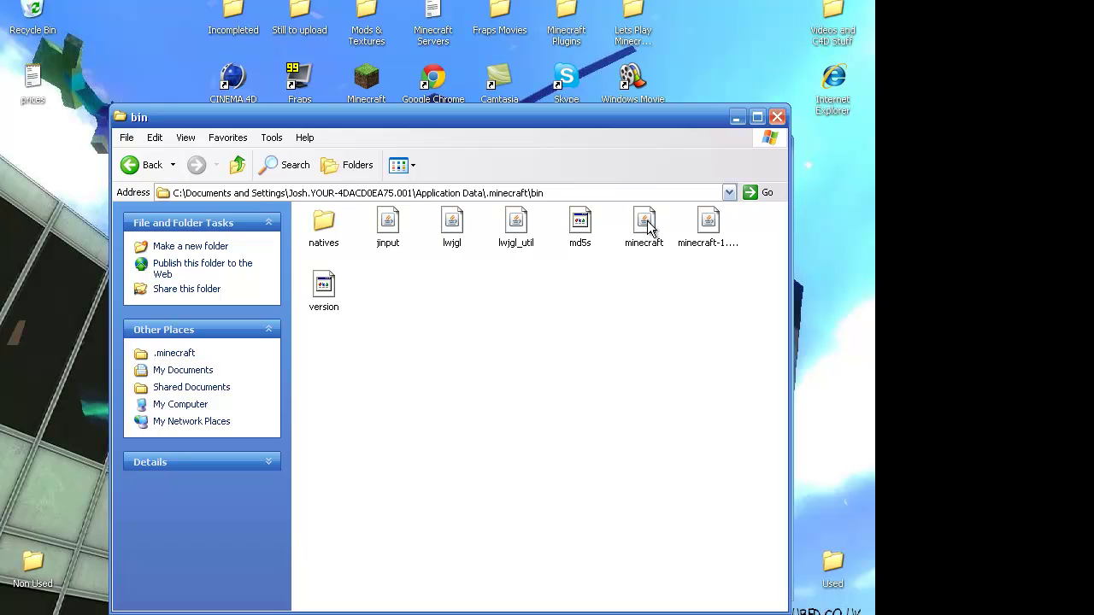
click(717, 246)
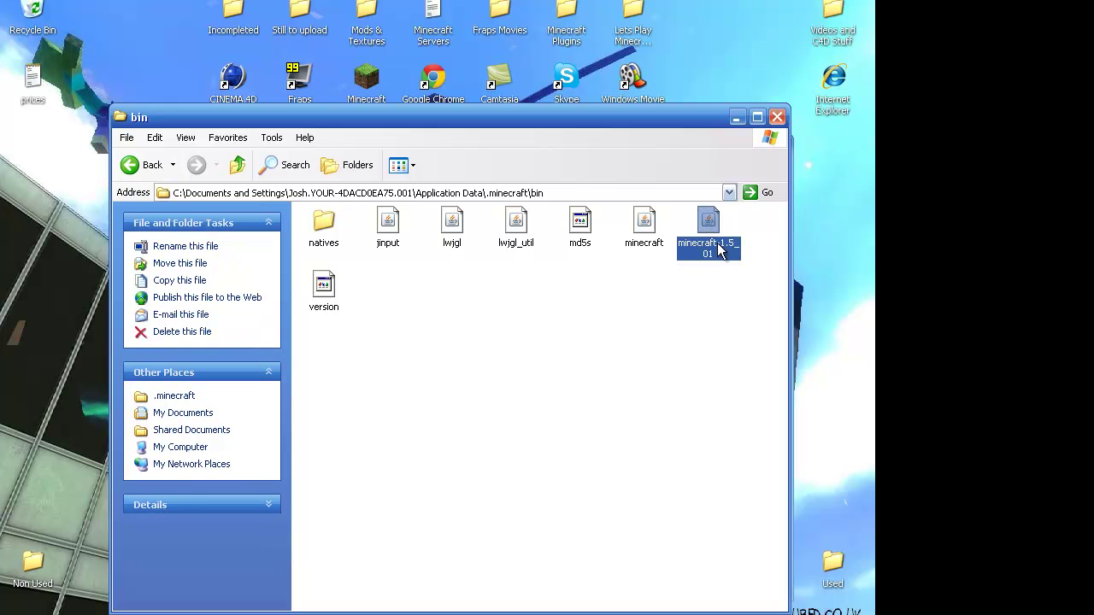
click(716, 291)
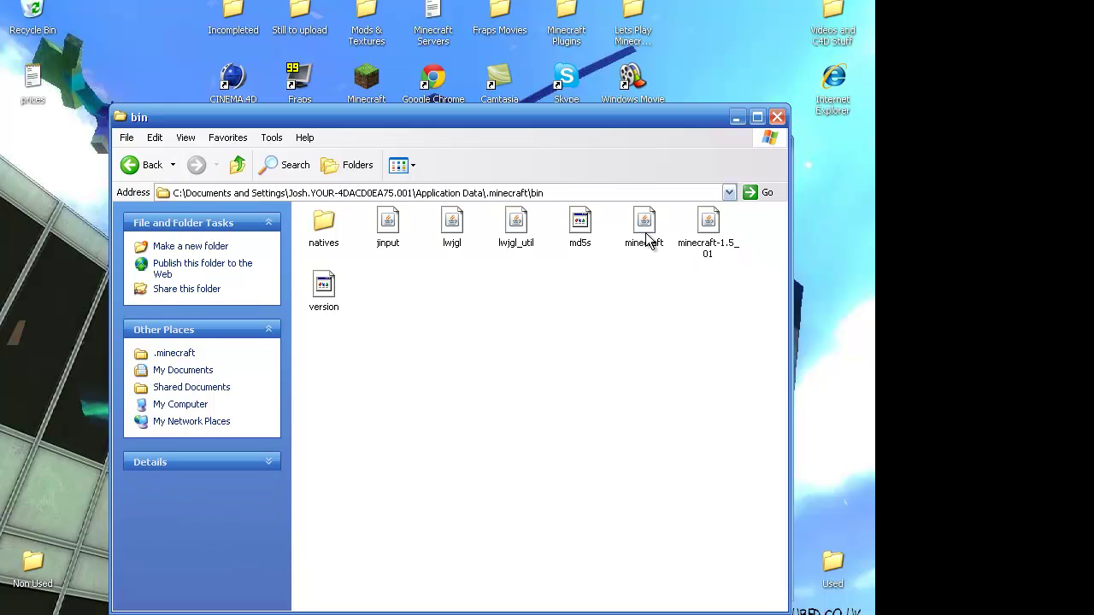
Open minecraft.jar with the WinRAR archiver and dismiss the licence reminder
right_click(647, 234)
mouse_move(683, 277)
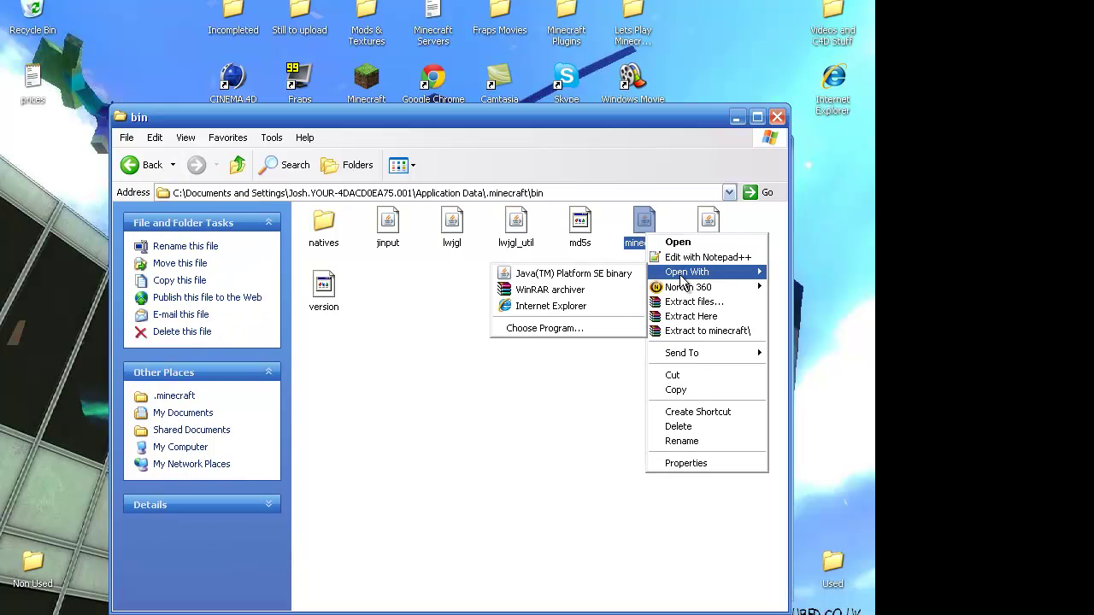
click(551, 292)
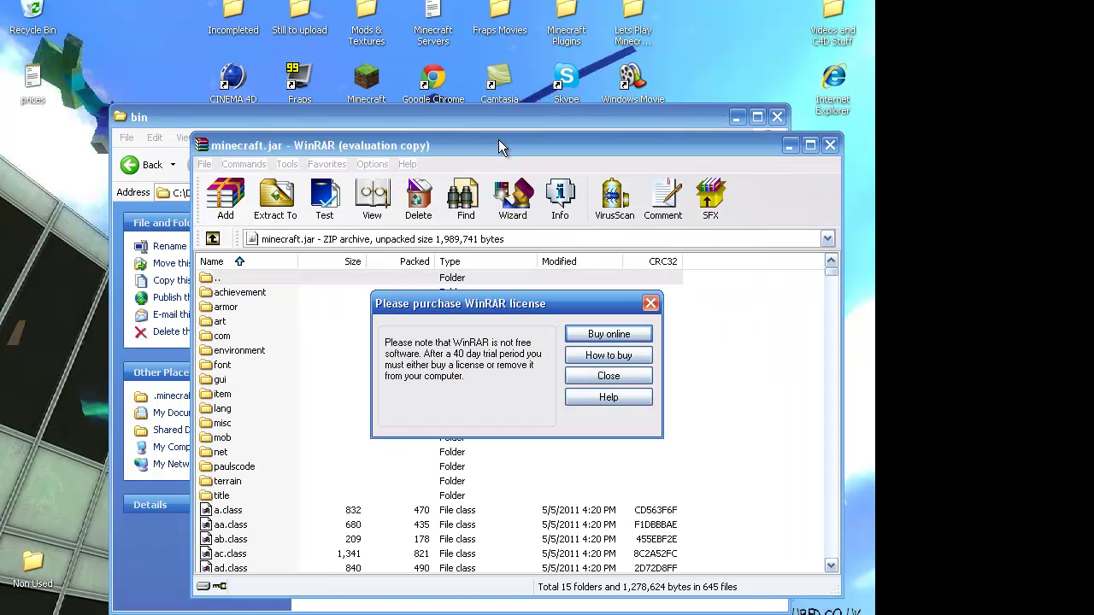
click(651, 304)
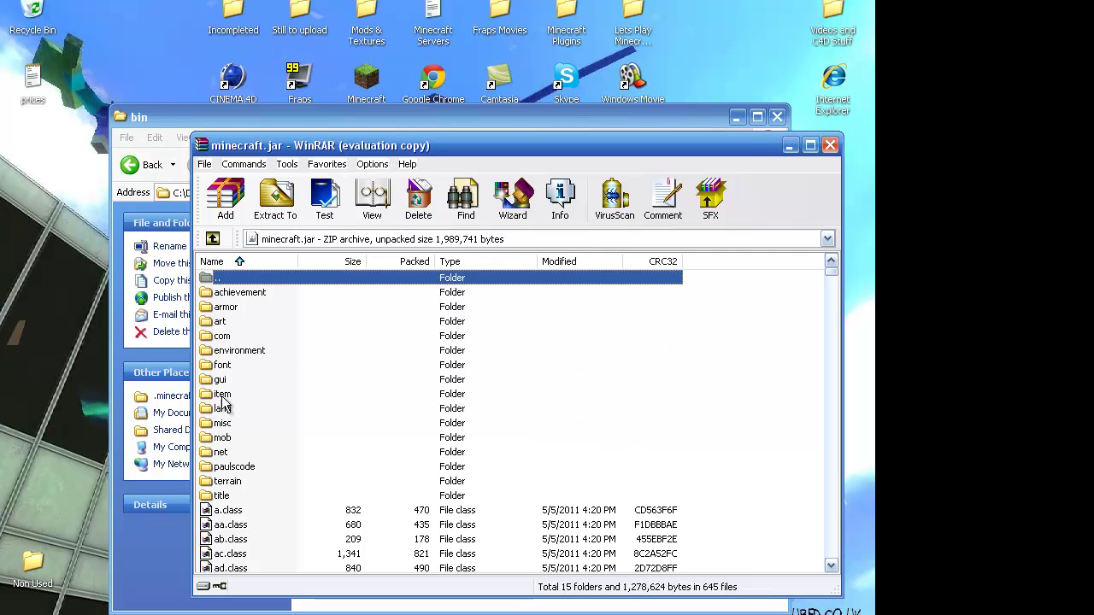
Browse minecraft.jar, entering the lang folder and returning to the root, then open the Start menu
scroll(229, 375, down, 12)
scroll(229, 374, down, 13)
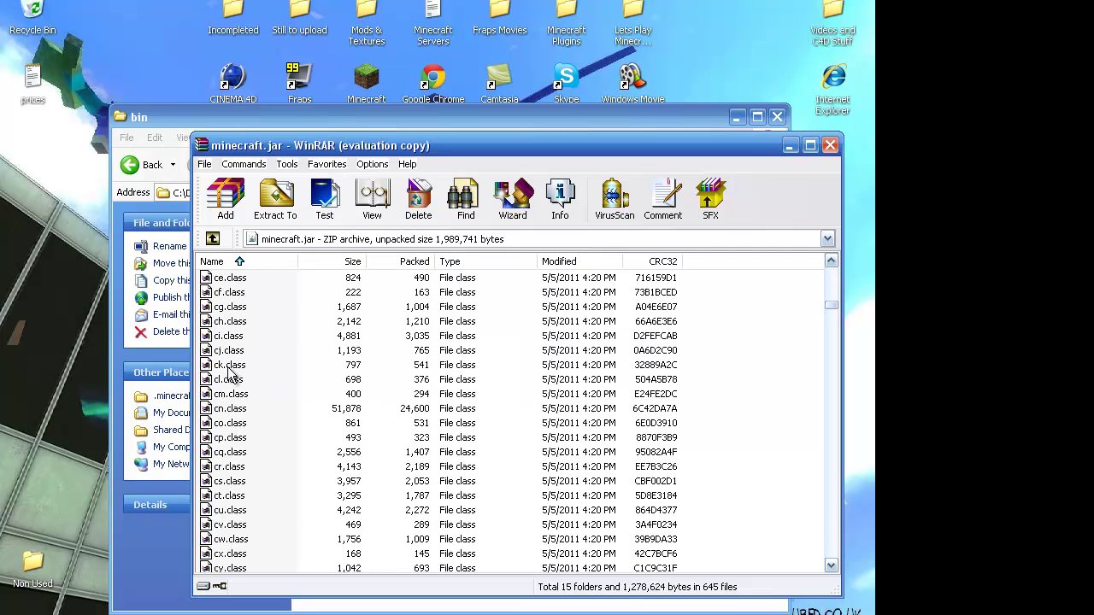
scroll(231, 372, up, 20)
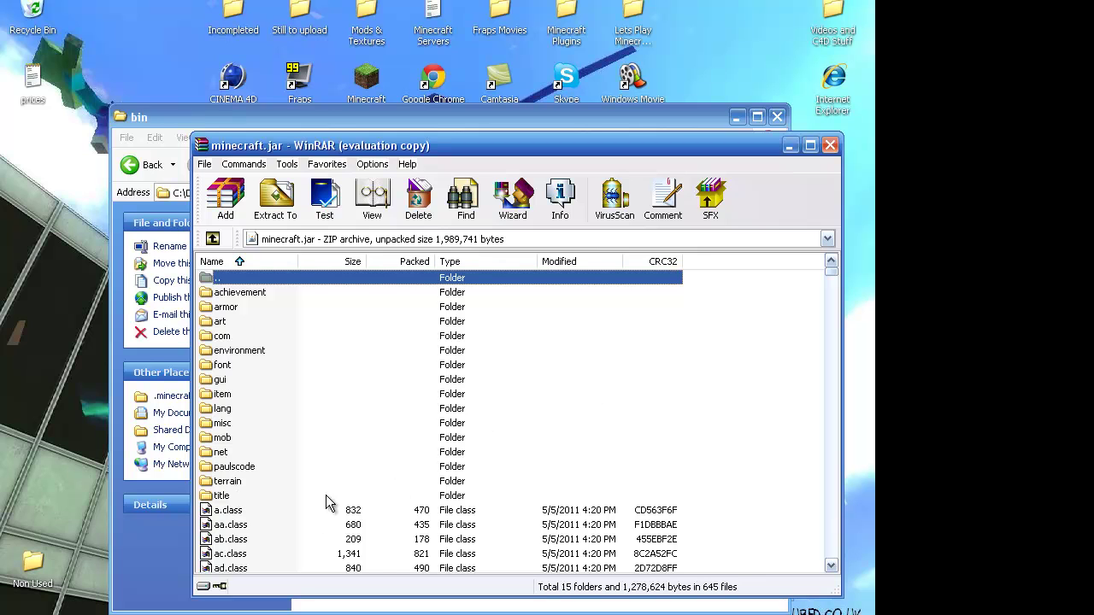
click(227, 410)
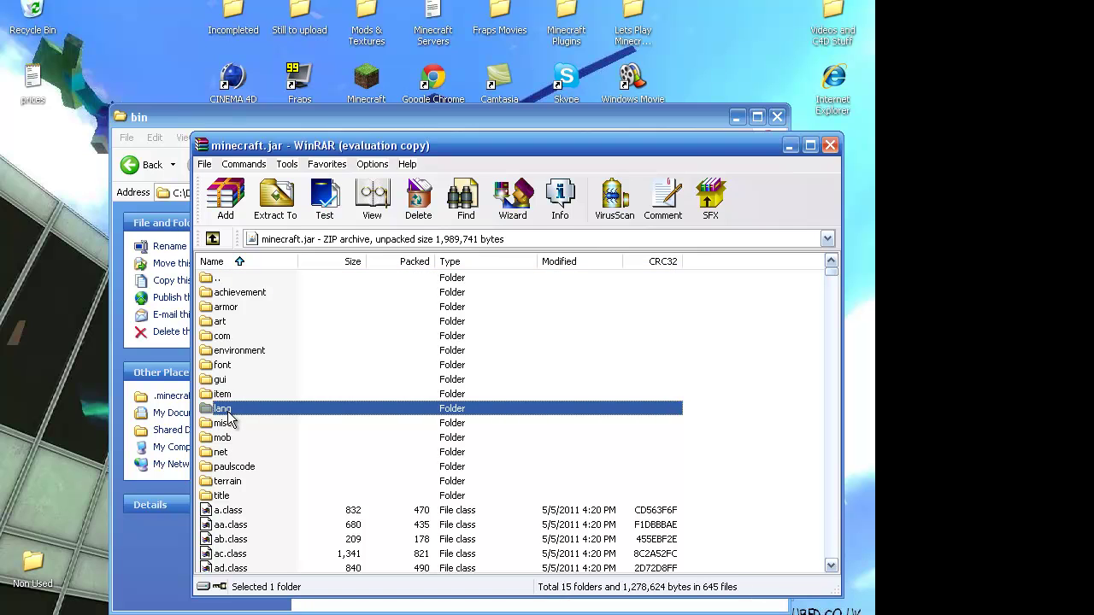
double_click(225, 411)
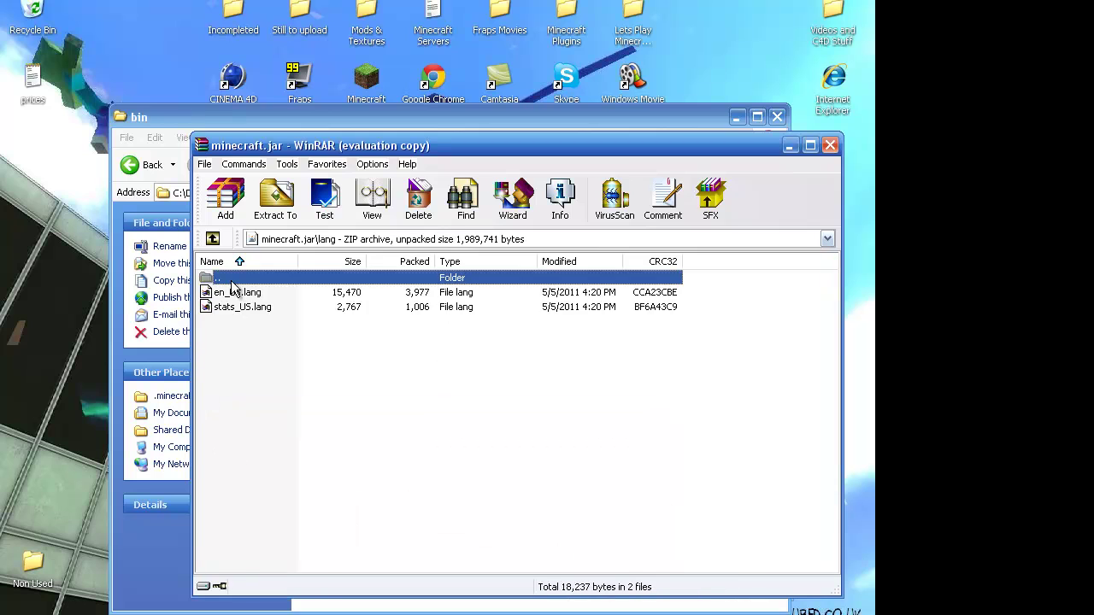
double_click(231, 281)
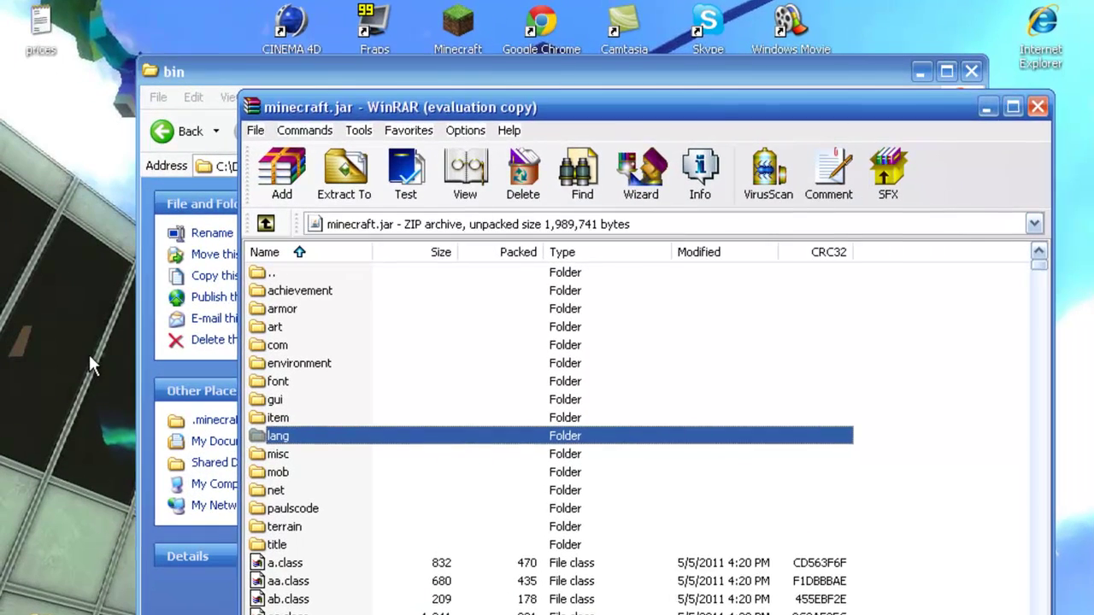
click(66, 537)
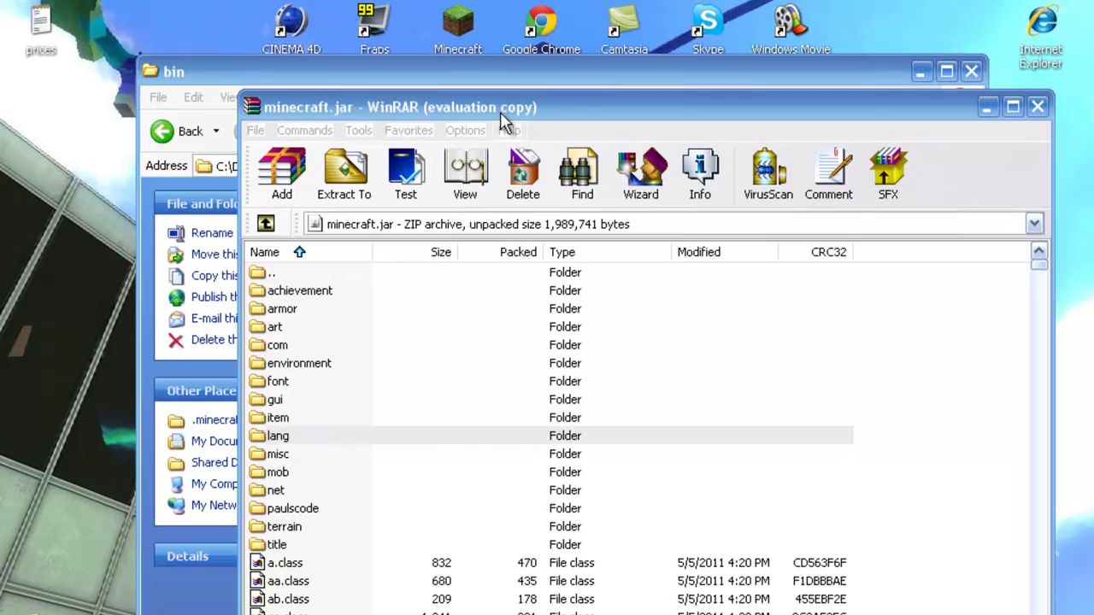
click(52, 614)
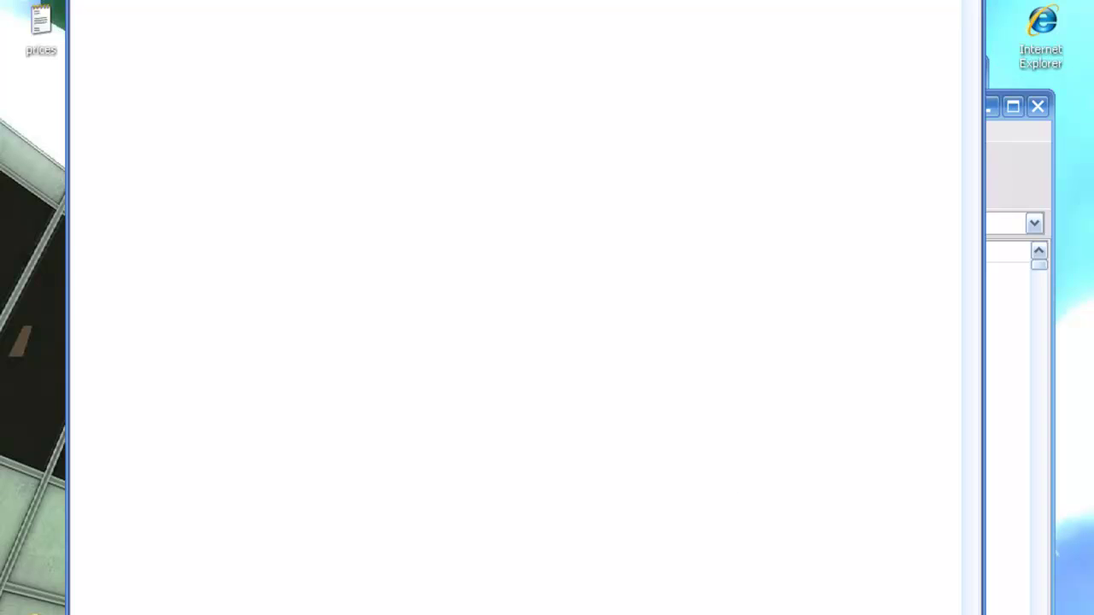
Resize the Notepad window holding the META-INF reminder, then close Notepad
drag(585, 556, 584, 310)
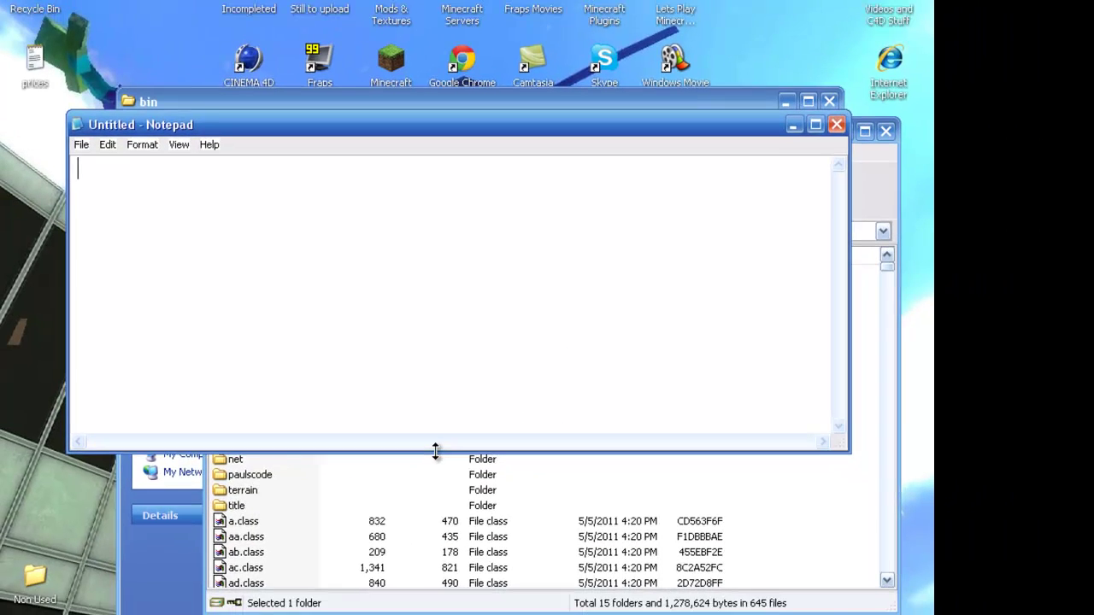
drag(502, 481, 510, 557)
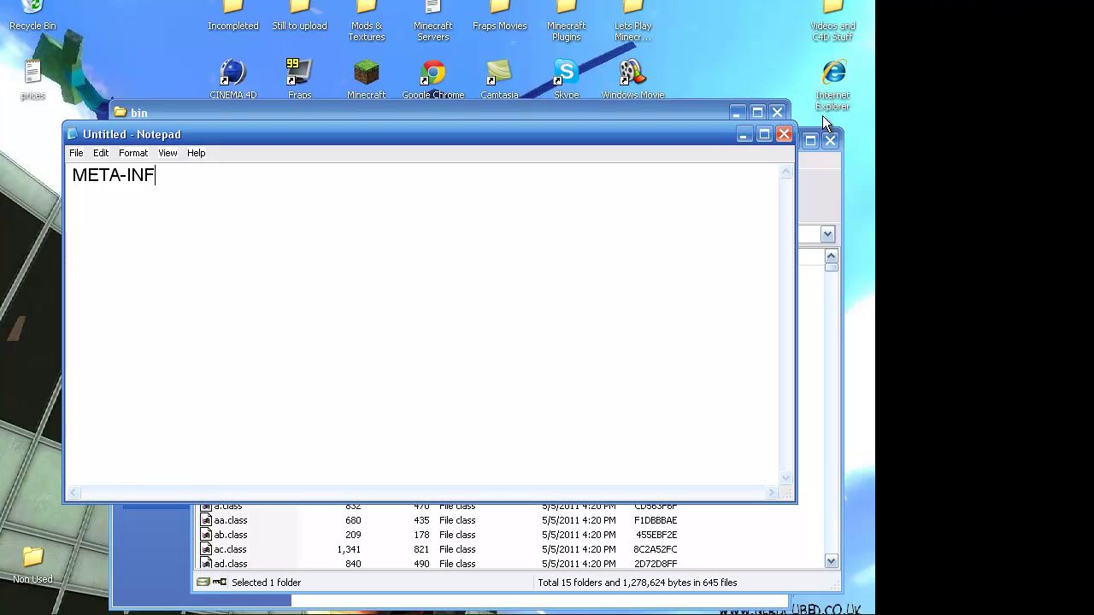
click(784, 135)
Discard the unsaved META-INF note and move the minecraft.jar window to the left
click(461, 362)
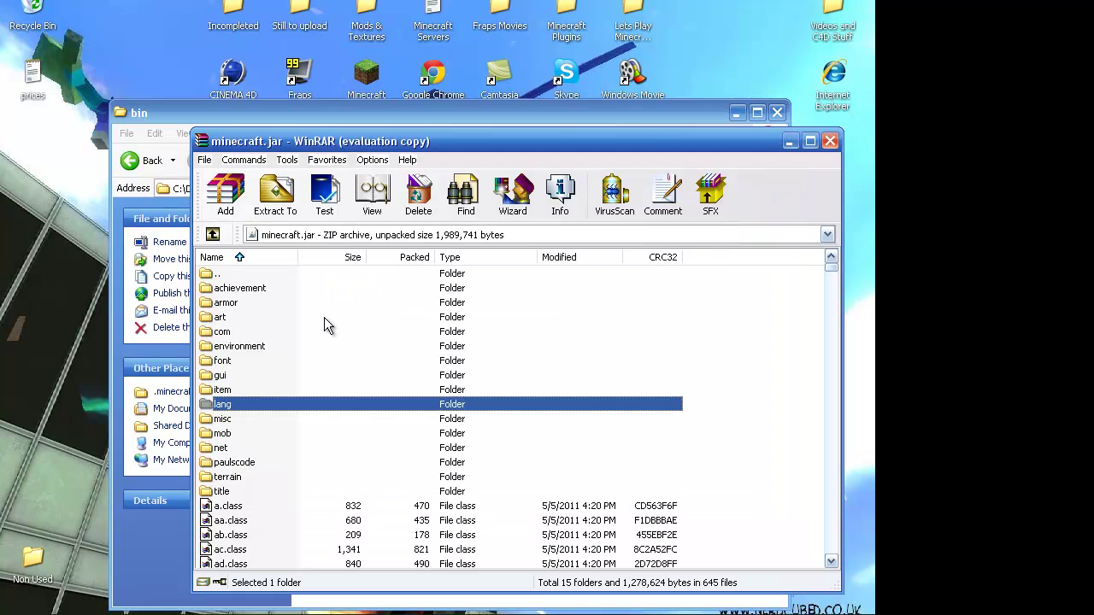
right_click(235, 419)
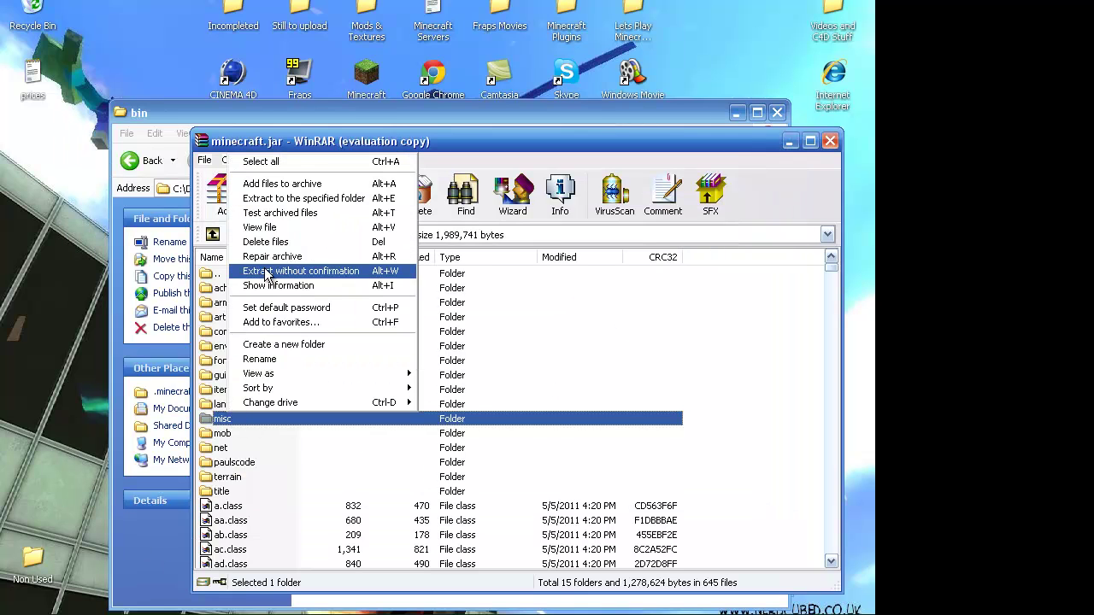
click(672, 416)
drag(421, 138, 349, 133)
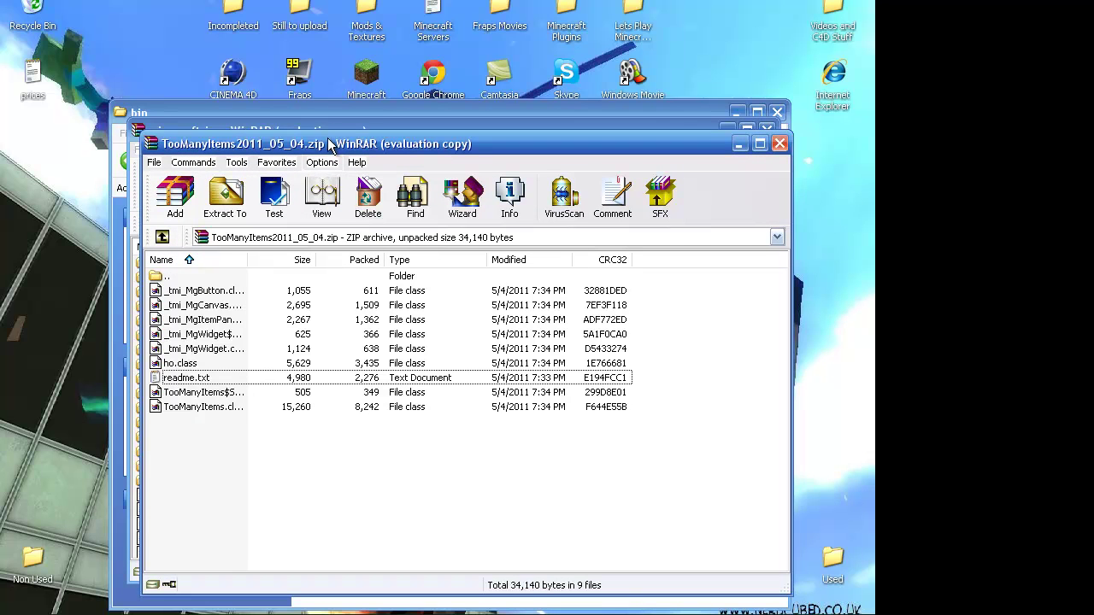
Move the TooManyItems zip window to the right and try selecting its class files
drag(359, 143, 669, 124)
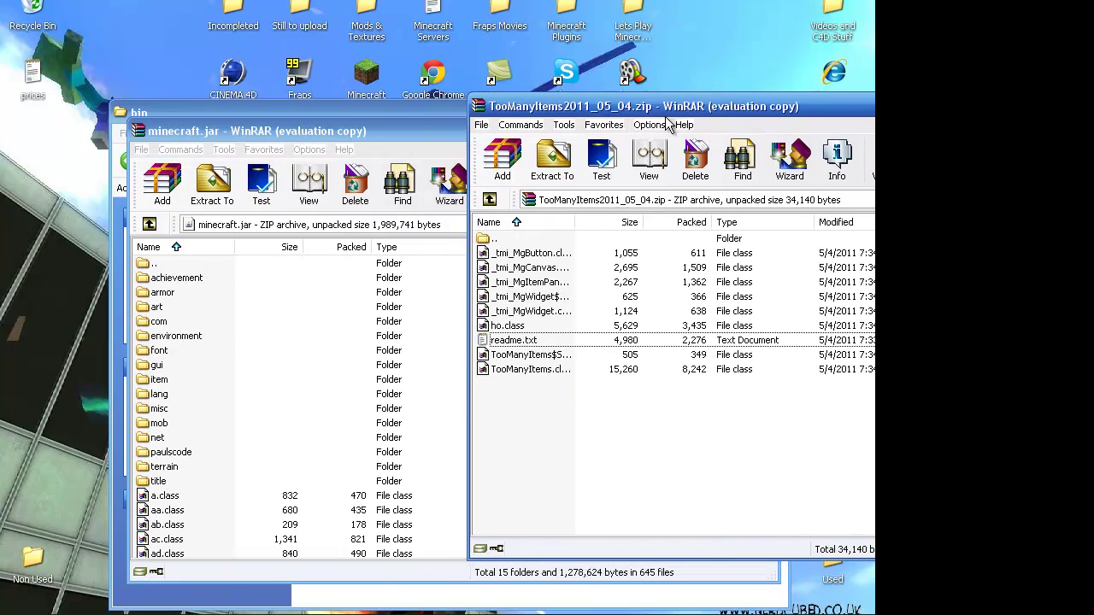
drag(539, 412, 523, 351)
click(531, 395)
click(535, 369)
ctrl+click(535, 357)
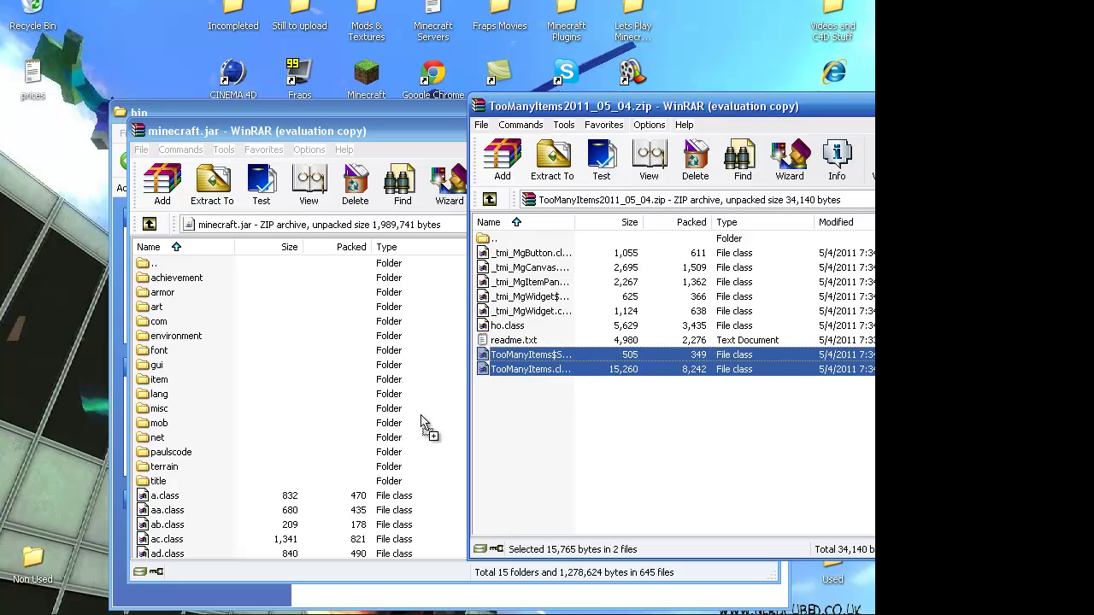
click(519, 380)
Drag ho.class through the first _tmi file into minecraft.jar and confirm the add
click(510, 327)
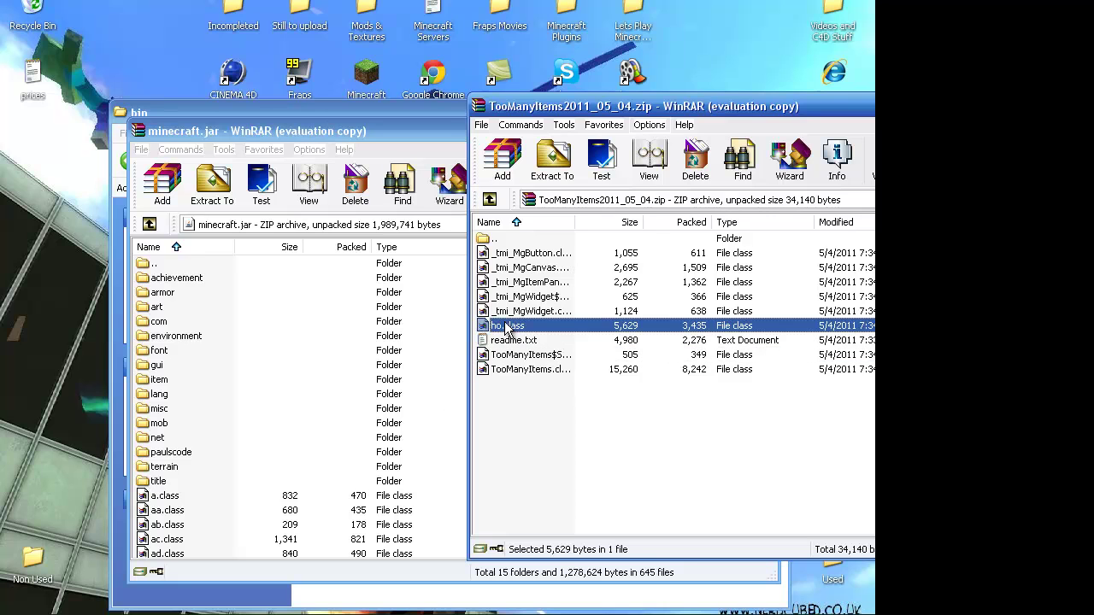
shift+click(524, 256)
drag(525, 261, 359, 517)
click(440, 496)
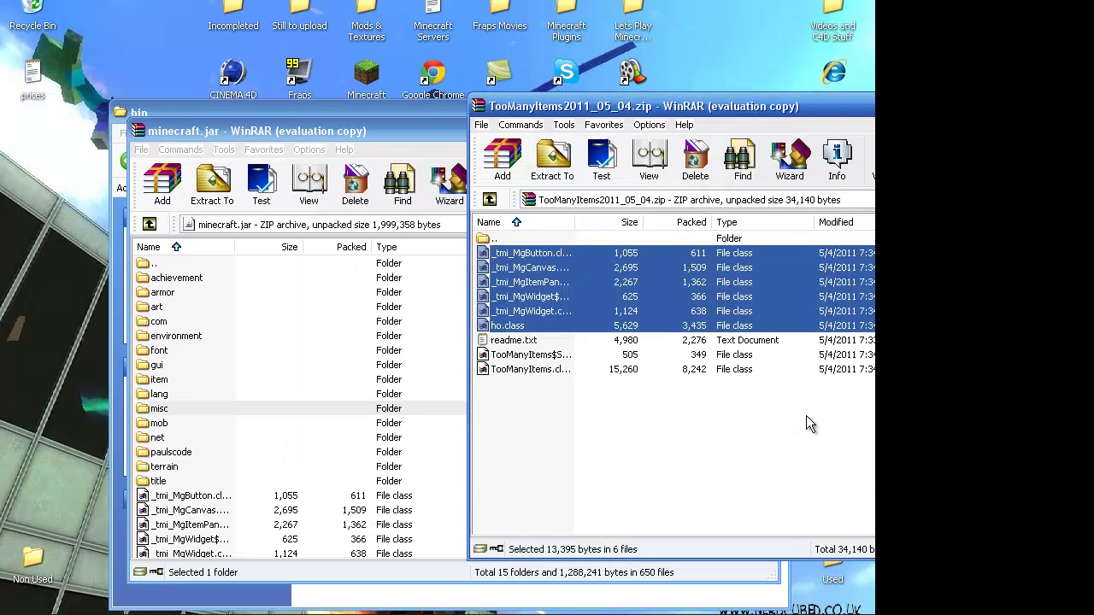
Select all nine files in the TooManyItems zip
click(511, 384)
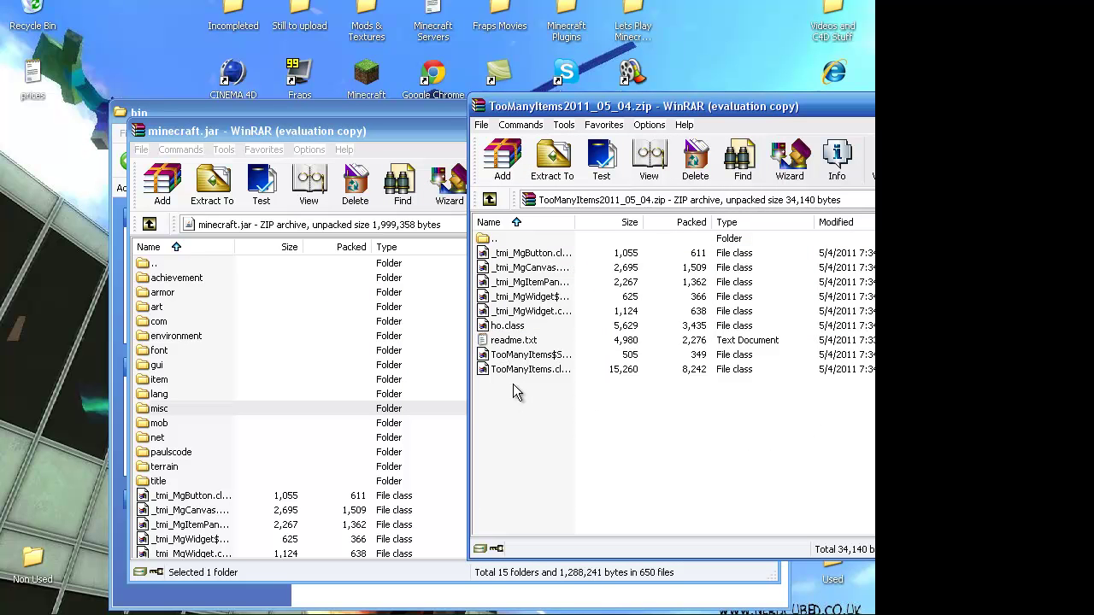
click(518, 371)
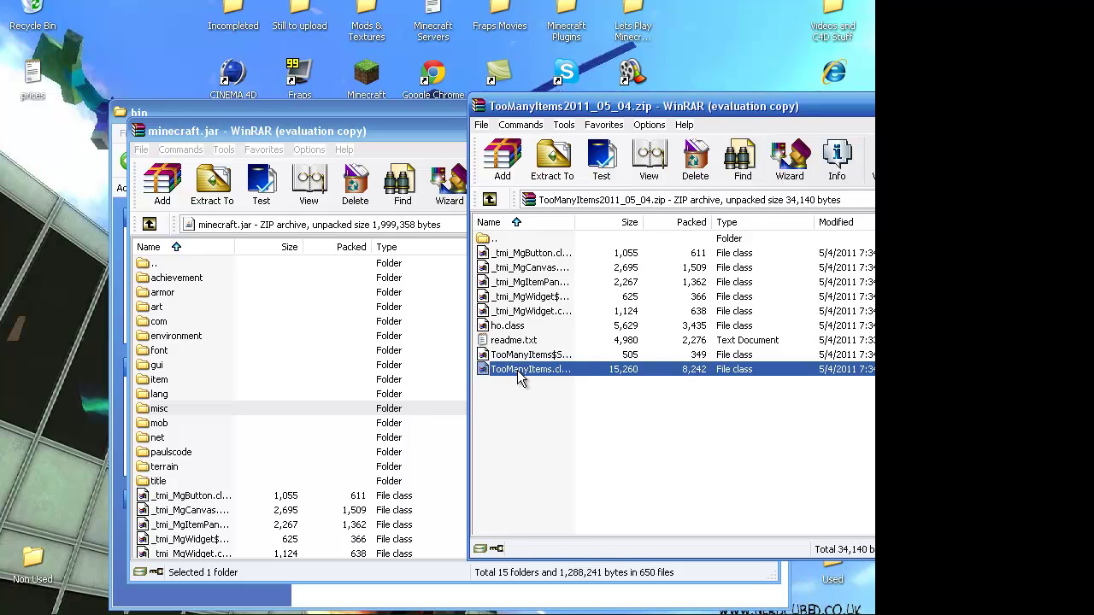
shift+click(530, 255)
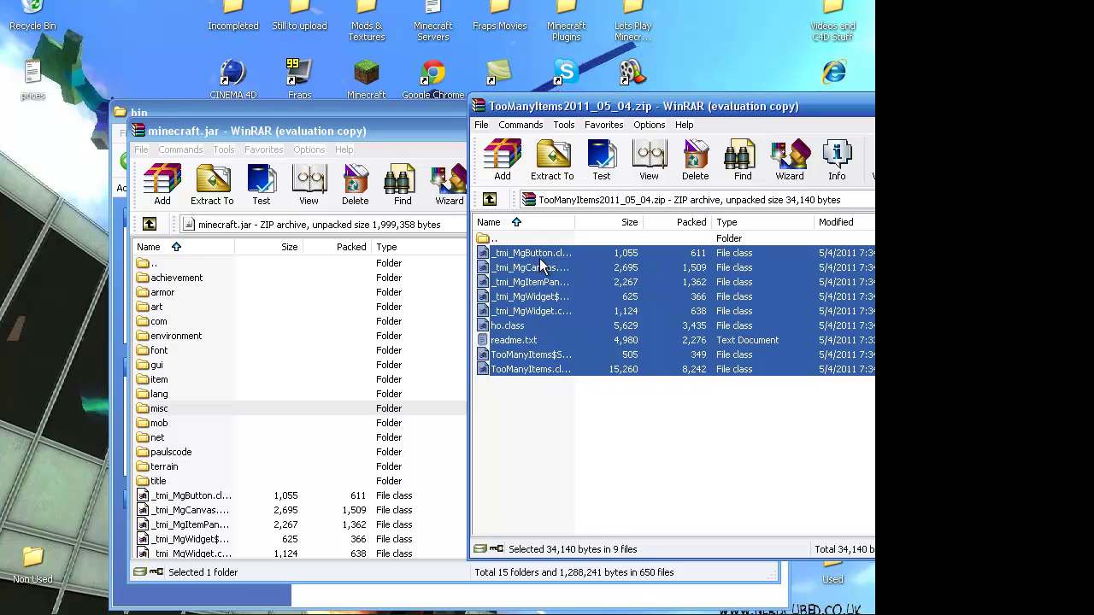
drag(548, 259, 523, 272)
Confirm the pending minecraft.jar update settings and check the archive listing
click(542, 440)
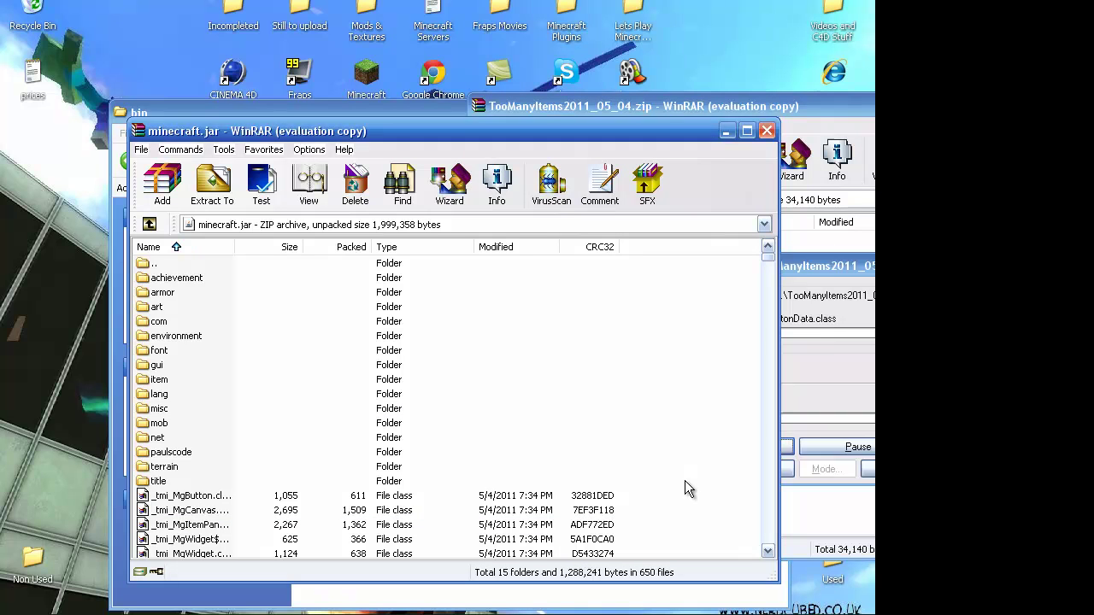
click(450, 501)
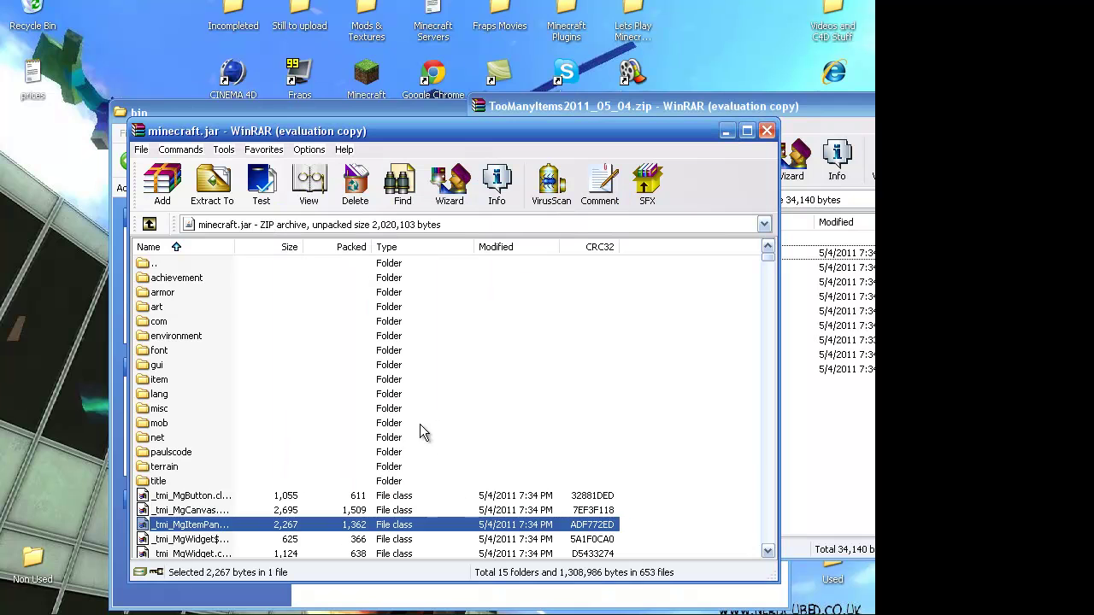
scroll(359, 410, down, 3)
scroll(310, 440, up, 3)
Drag all the TooManyItems files into minecraft.jar and confirm adding them
click(846, 371)
drag(515, 456, 421, 533)
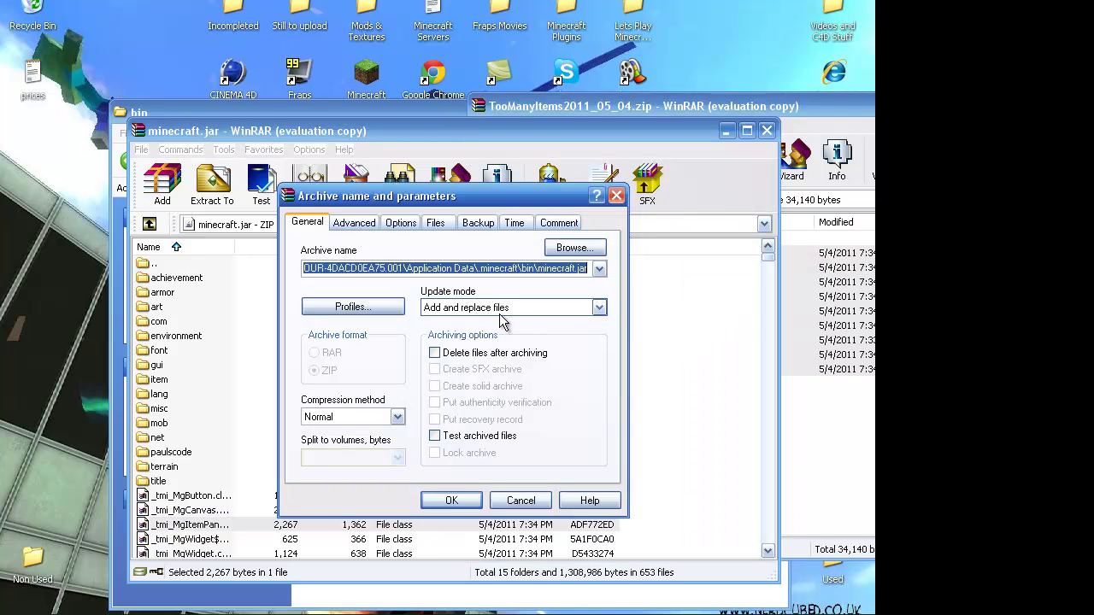
click(451, 500)
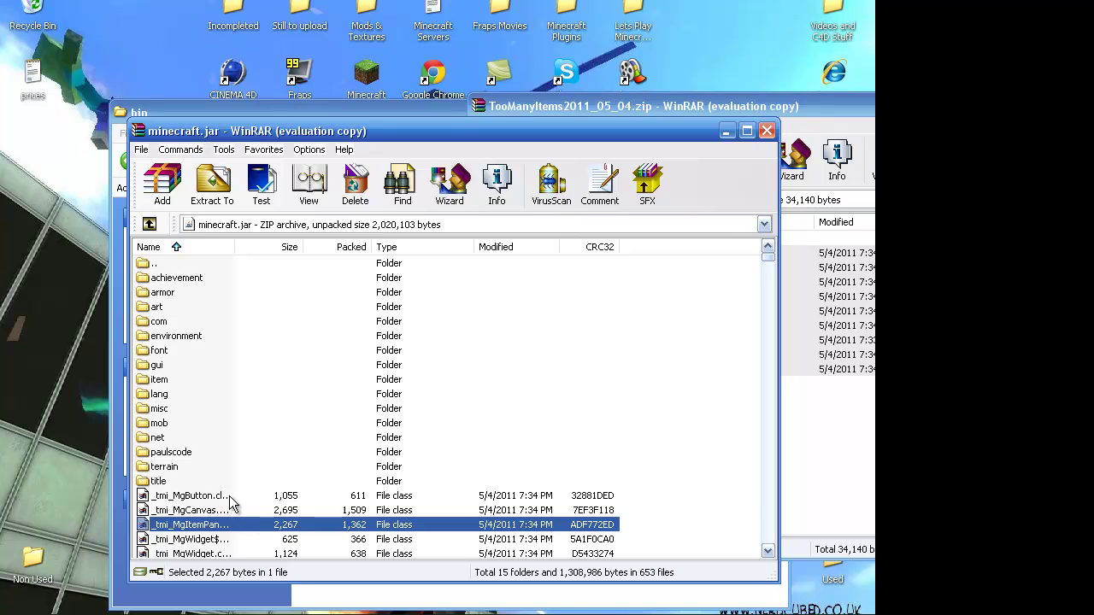
scroll(232, 496, down, 1)
scroll(232, 493, up, 1)
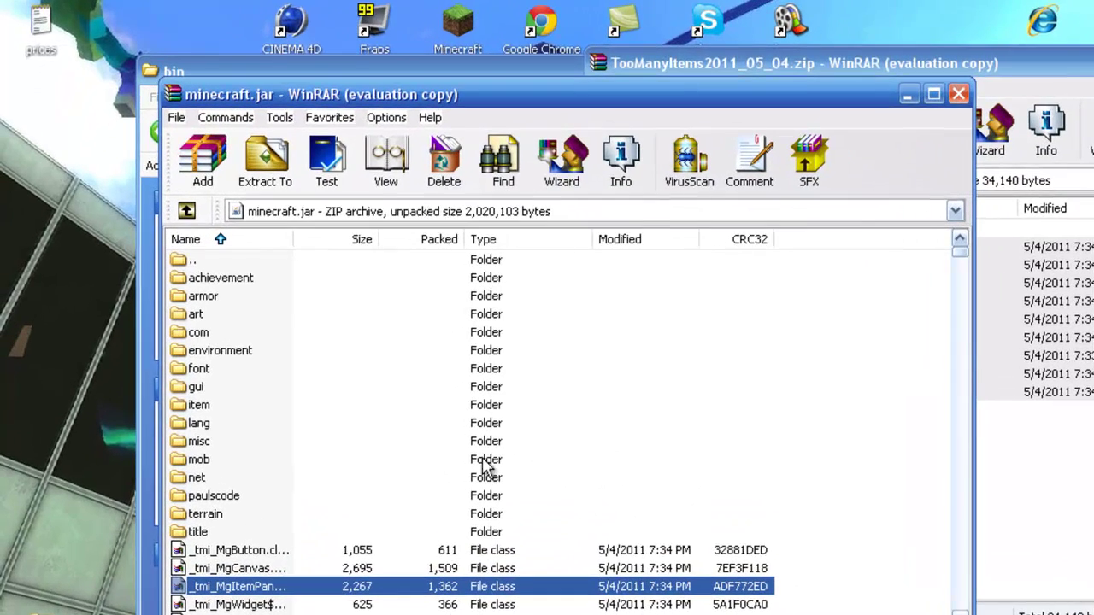
Close both archives and the bin folder, then launch Minecraft past the security warning
click(909, 95)
drag(928, 69, 628, 129)
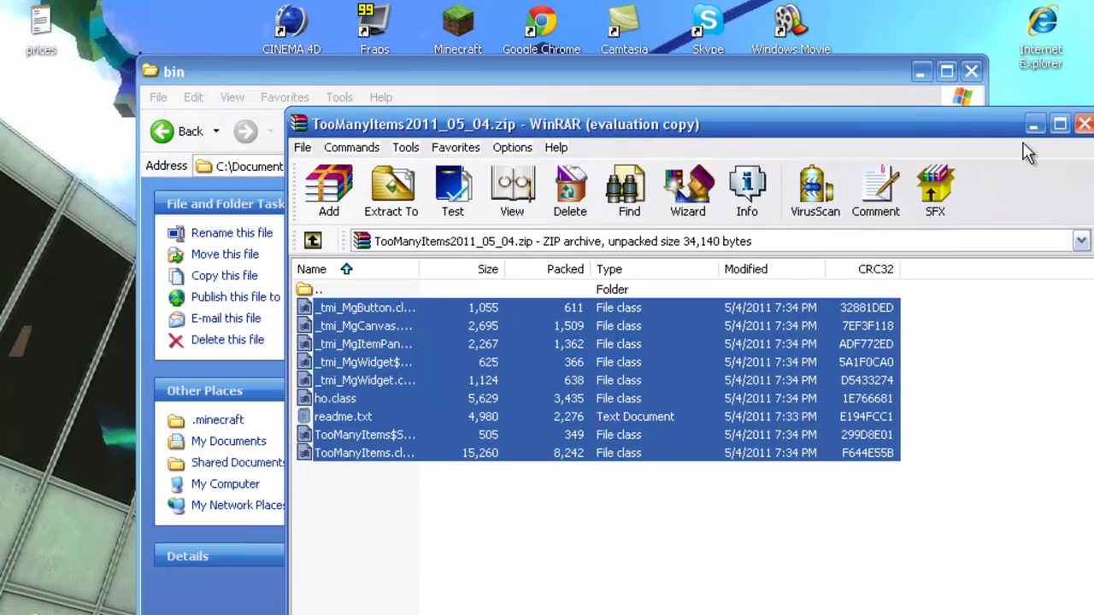
click(1083, 125)
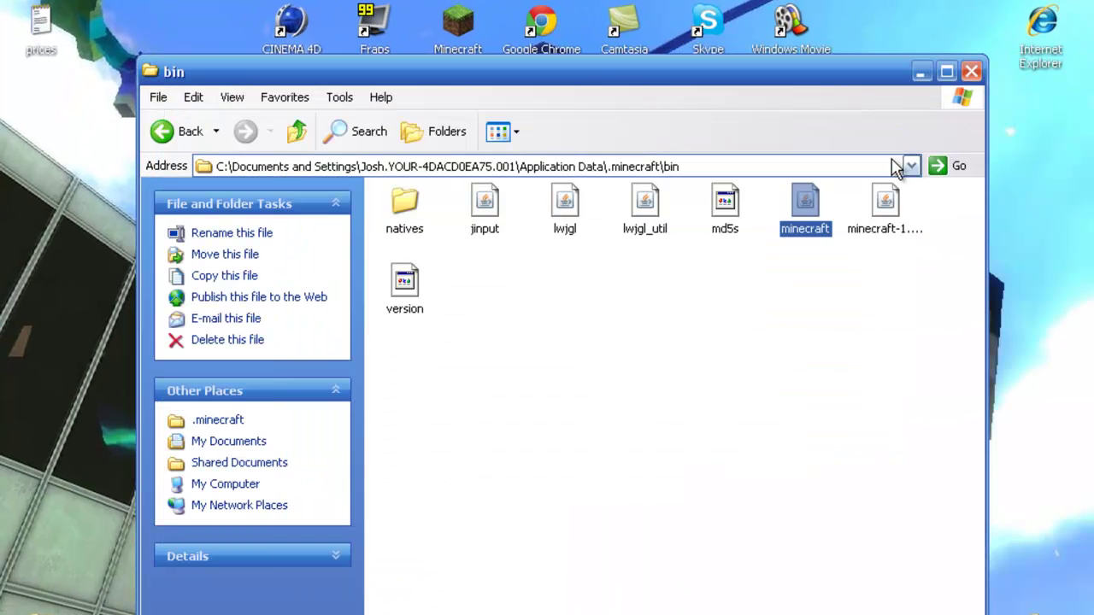
click(971, 72)
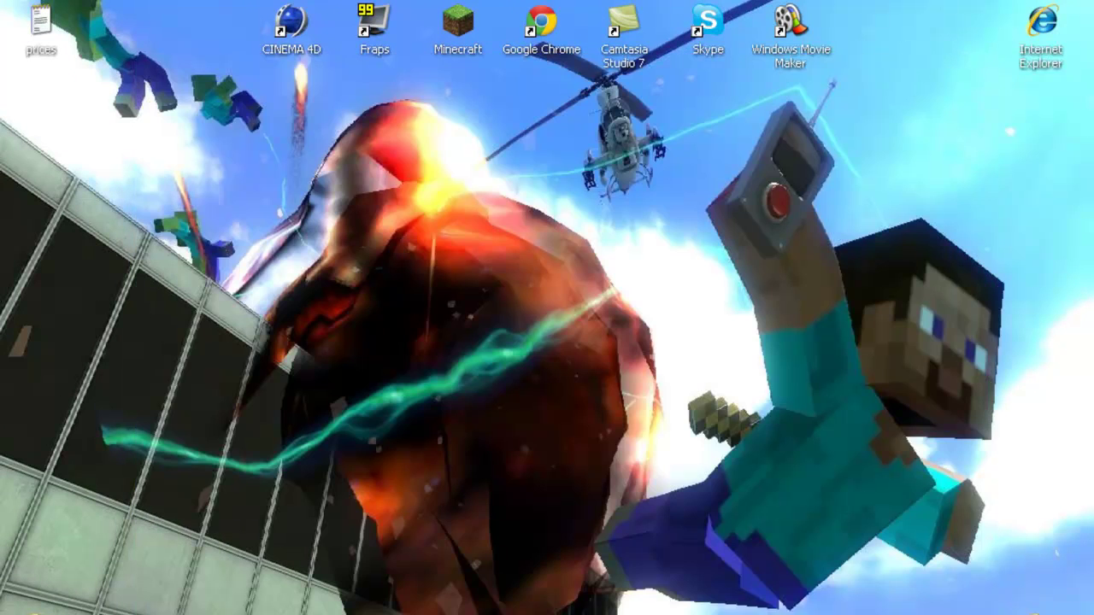
double_click(462, 23)
click(619, 333)
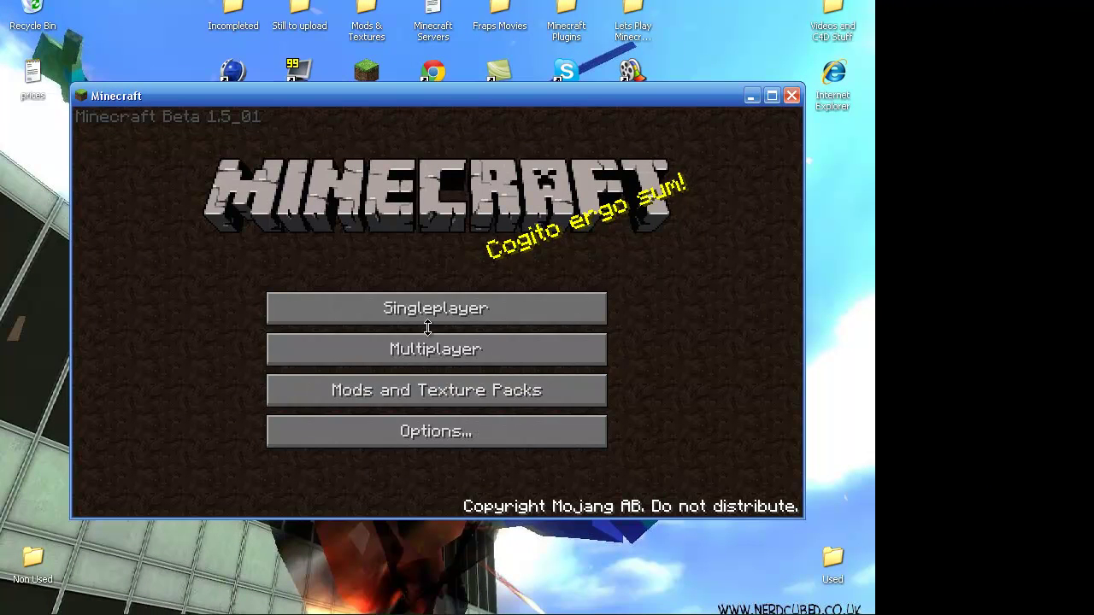
After a glance at the Multiplayer screen, start playing the singleplayer world wolve
click(423, 318)
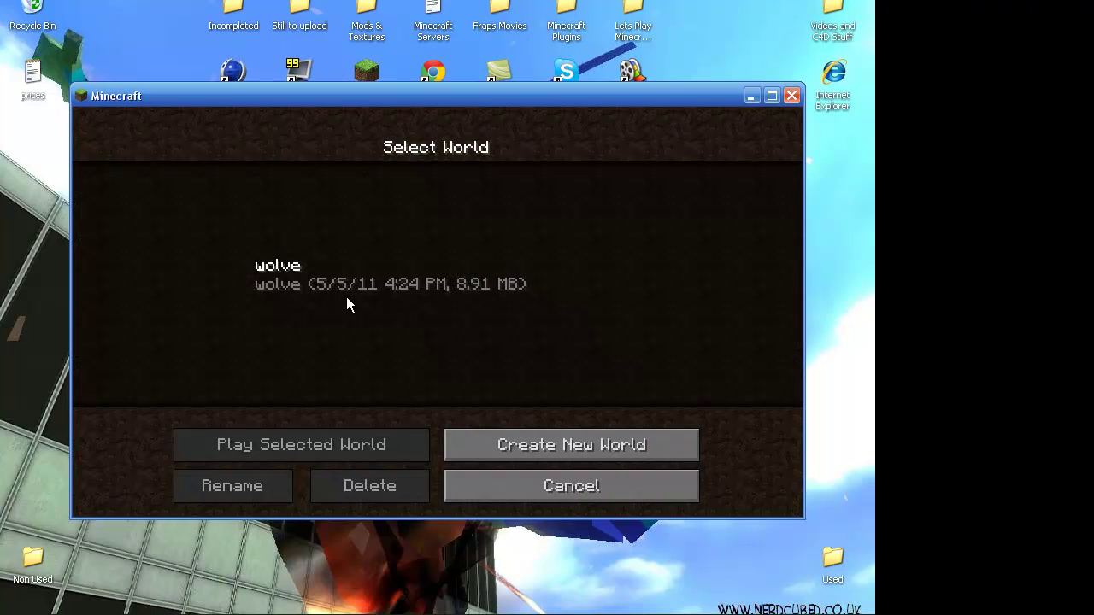
click(509, 485)
click(445, 362)
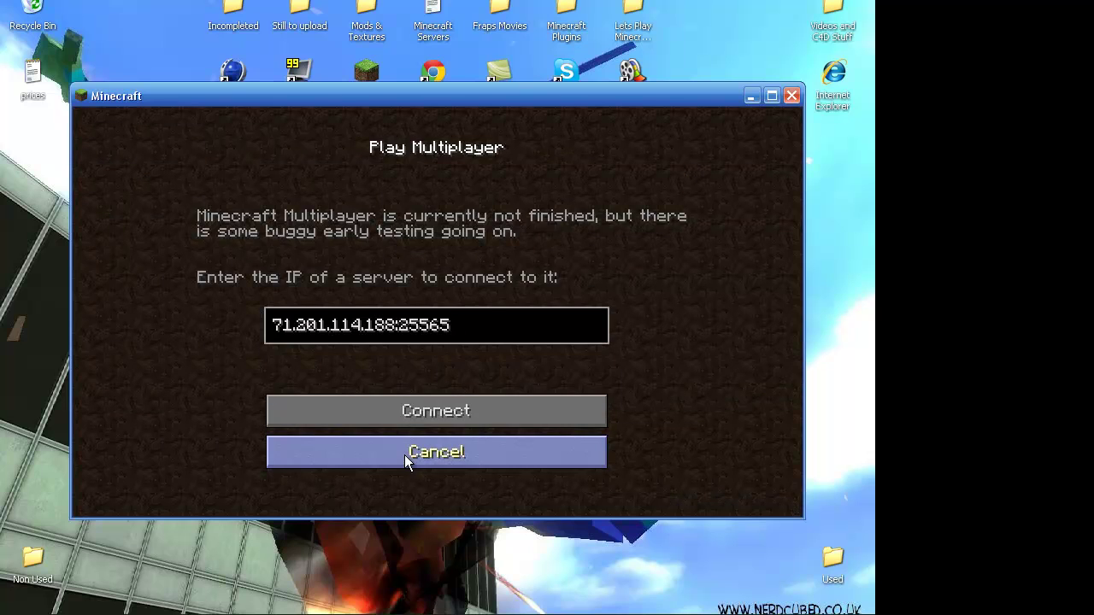
click(404, 454)
click(405, 318)
click(287, 283)
click(334, 445)
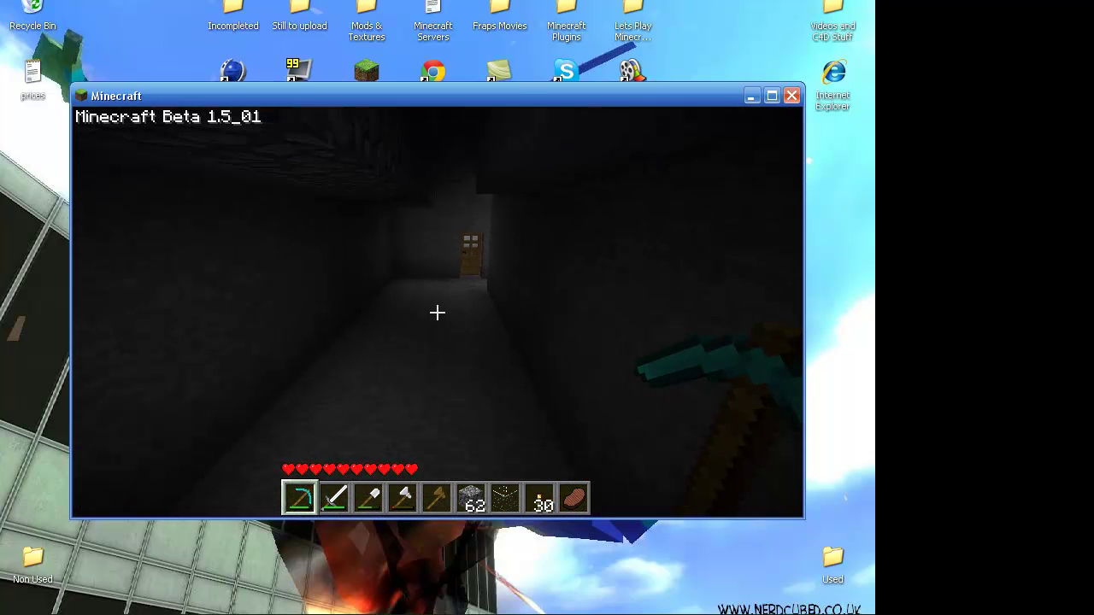
Open the inventory and page through the TooManyItems item list, wrapping back to page 1
key(e)
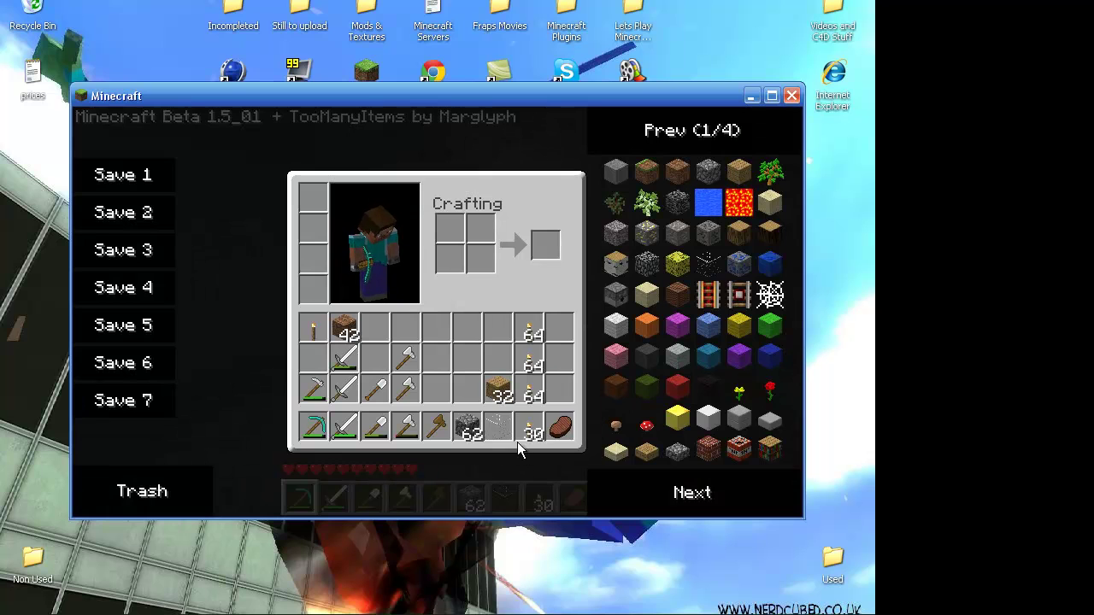
key(o)
key(o)
key(o)
key(o)
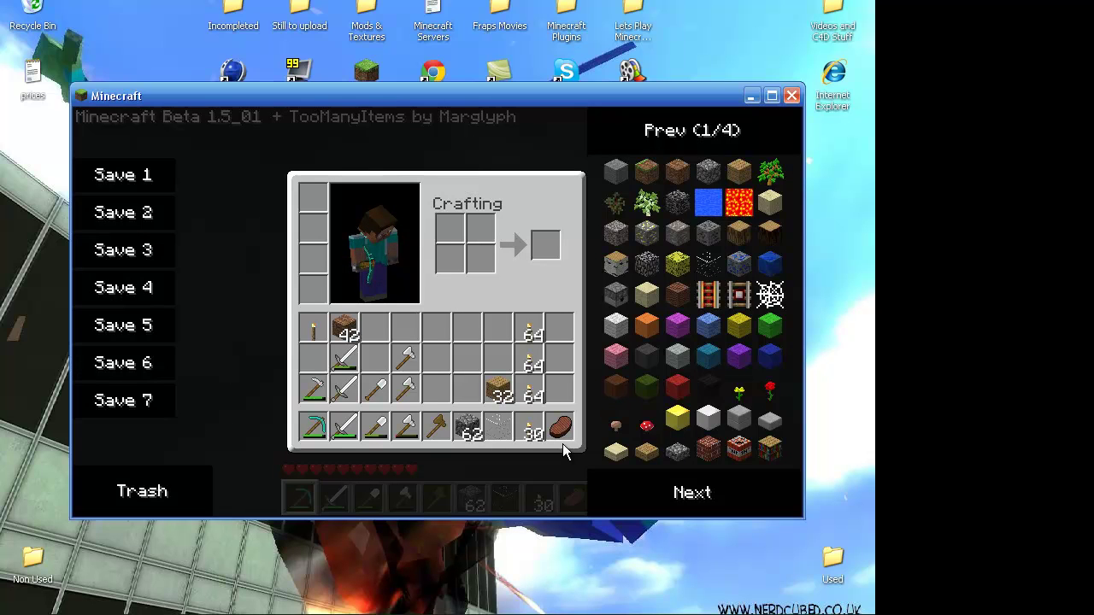
click(649, 493)
click(676, 478)
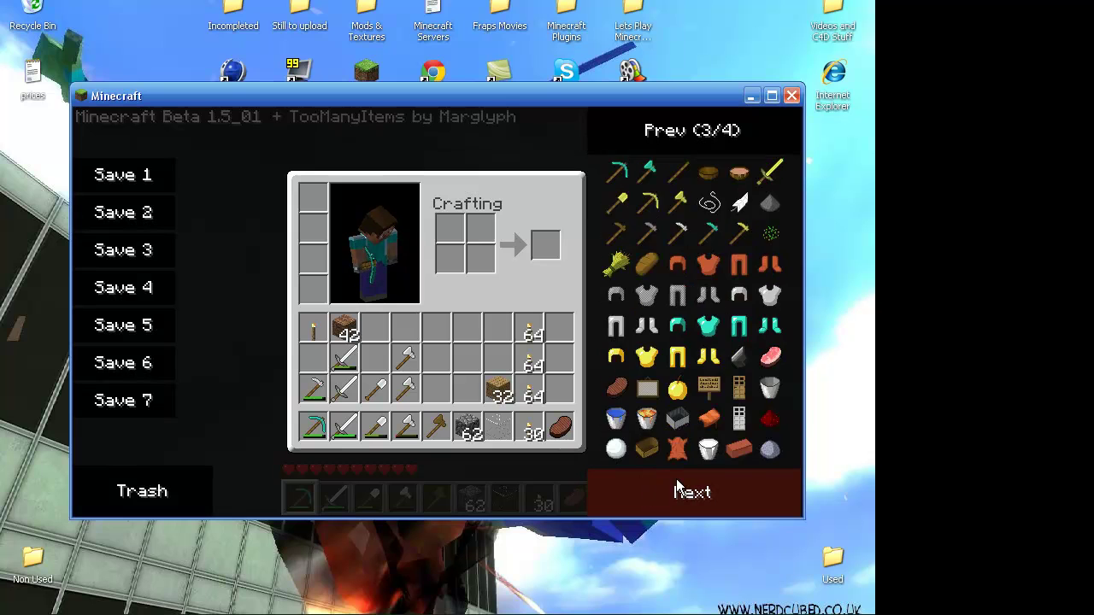
click(684, 502)
click(684, 501)
click(684, 502)
click(684, 502)
click(684, 501)
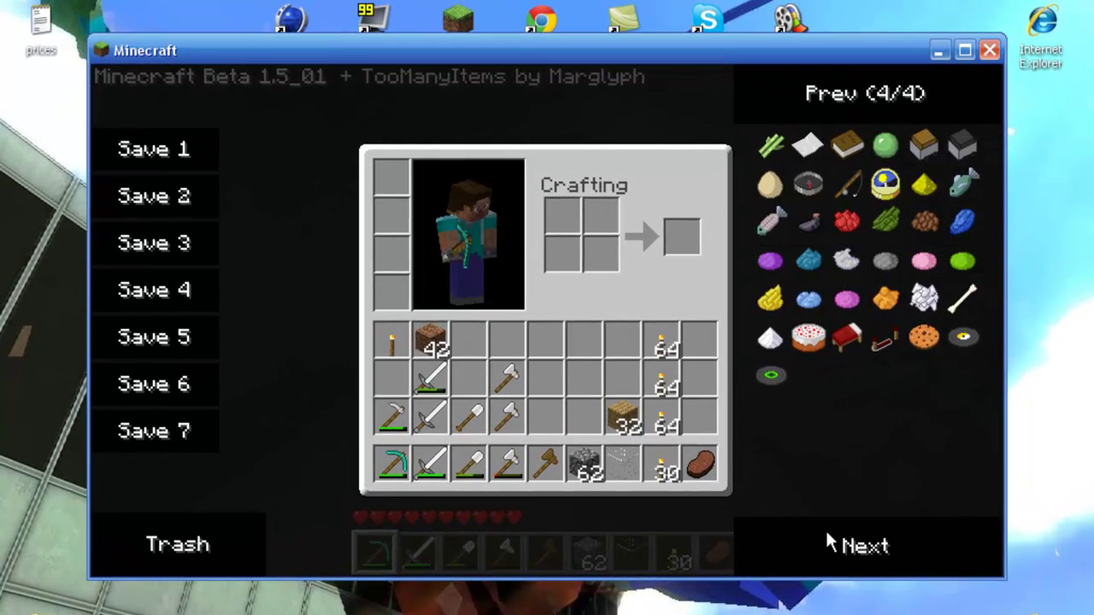
click(828, 540)
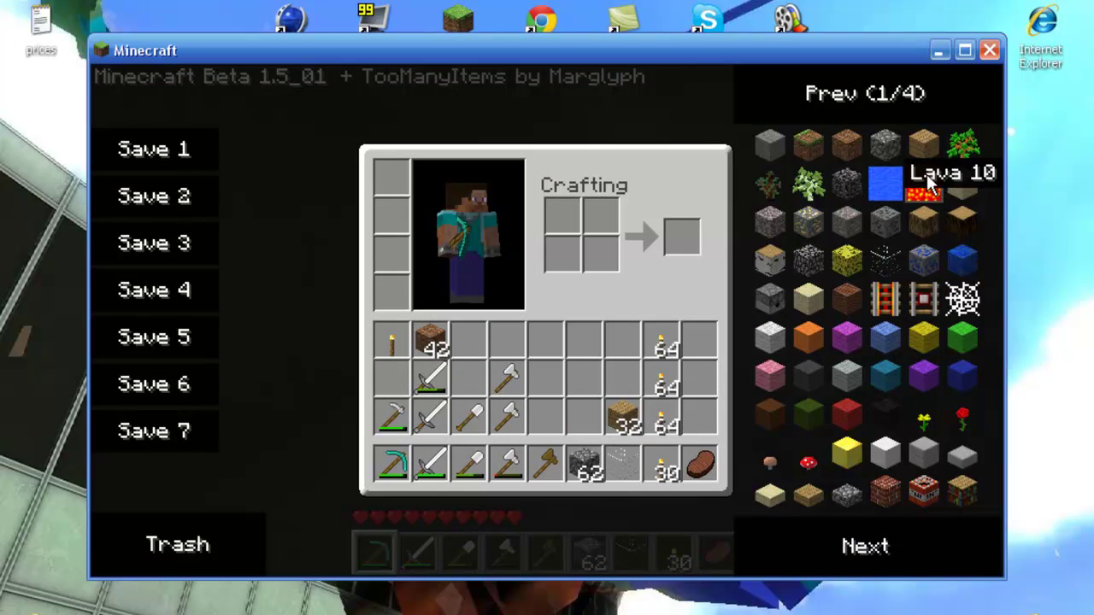
key(e)
Walk through the door, up the stairway and past the chest room into the bedroom
key(w)
key(6)
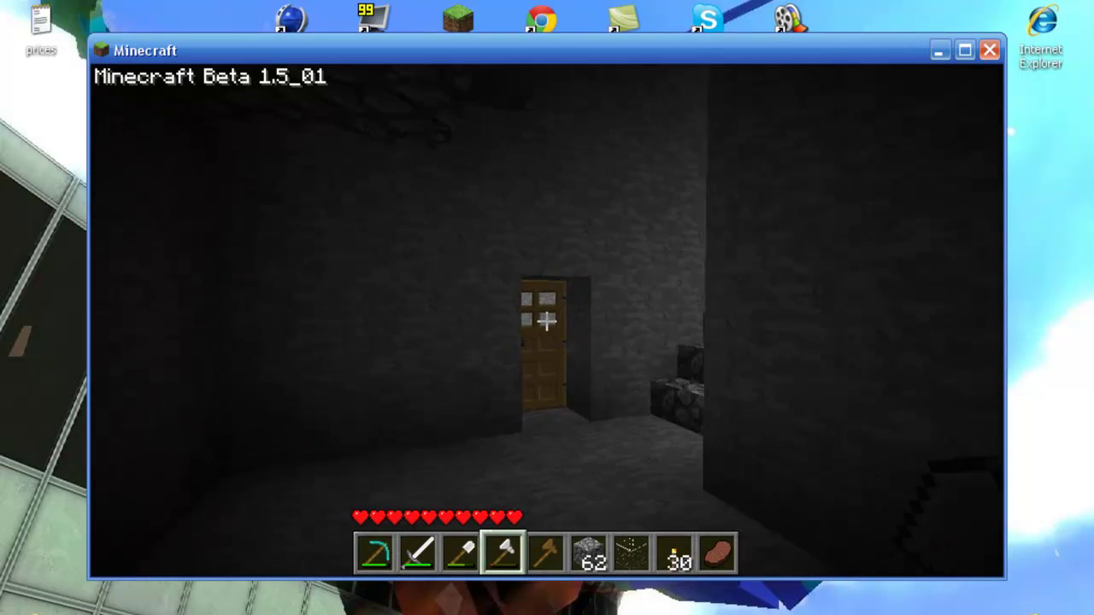
key(w)
key(7)
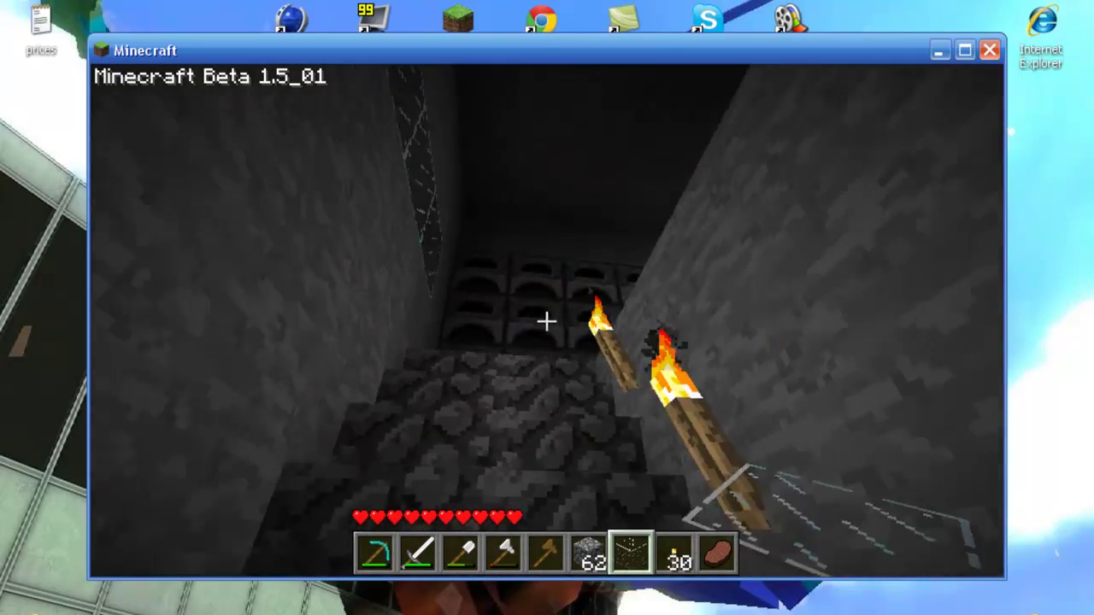
key(w)
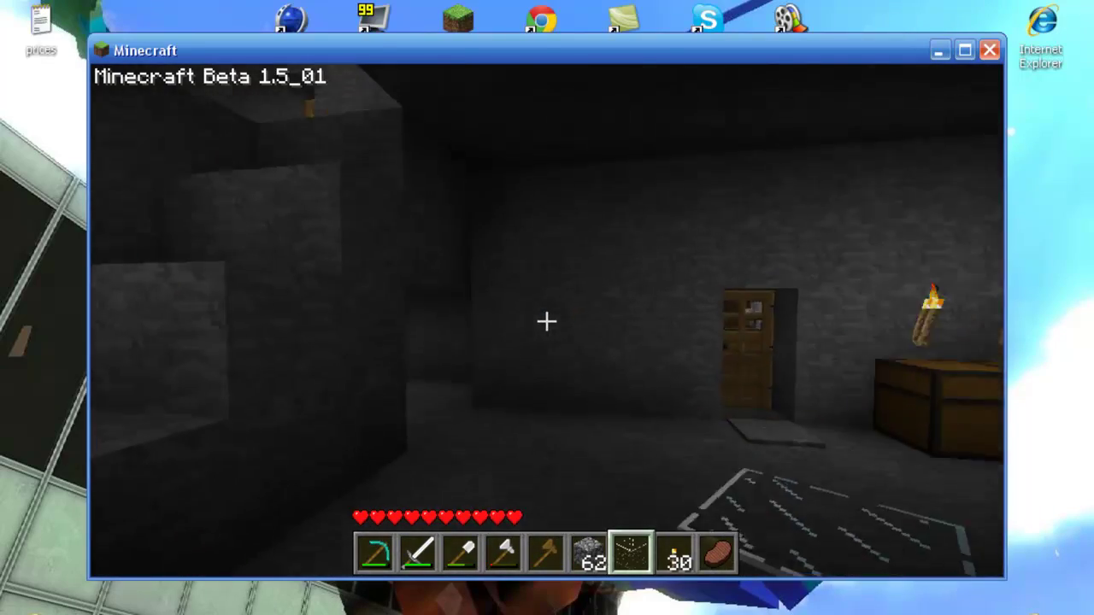
key(w)
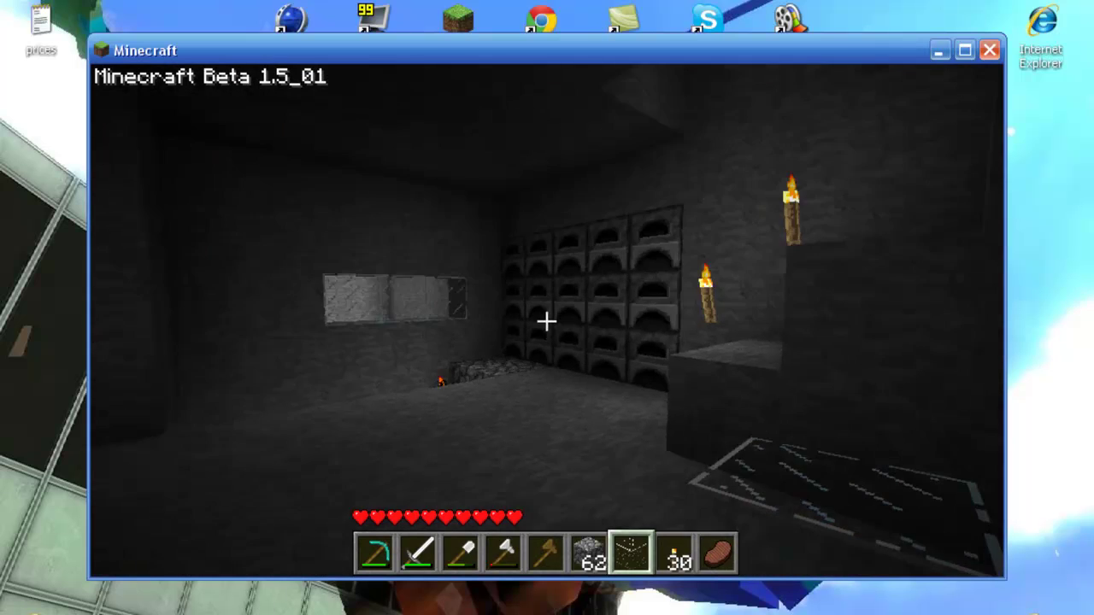
Spawn 64-Sponge stacks with TooManyItems and place them in the fifth and sixth slots
key(e)
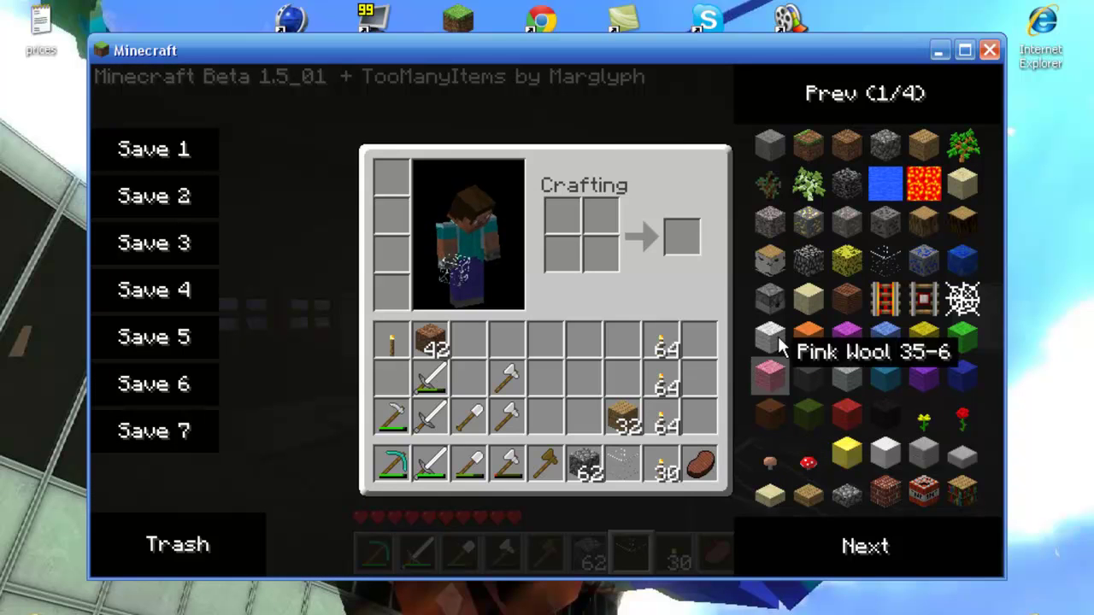
click(846, 261)
click(475, 341)
click(547, 340)
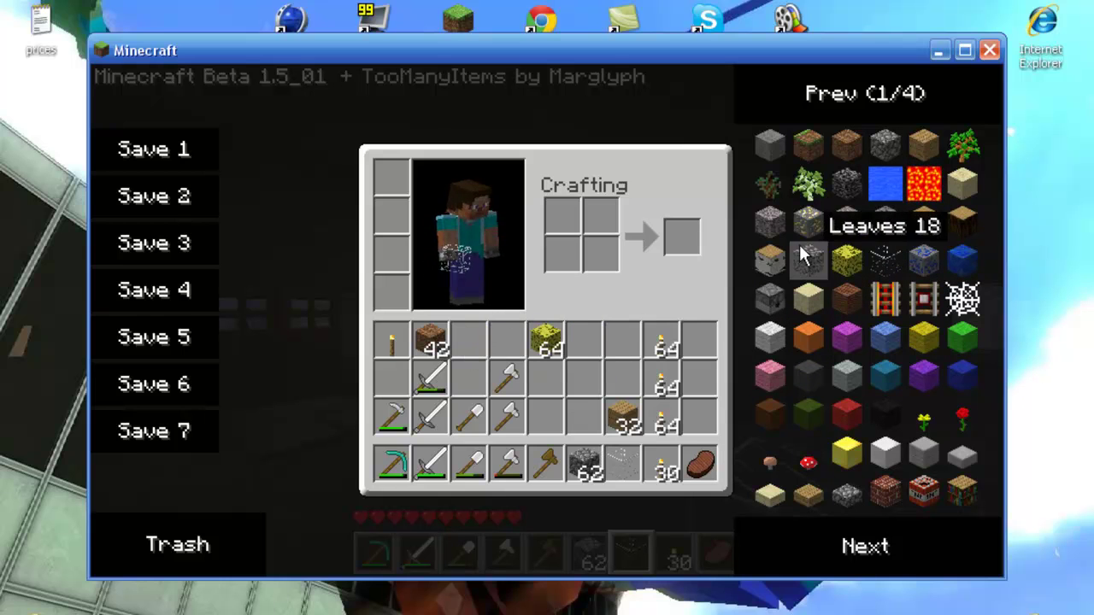
click(846, 261)
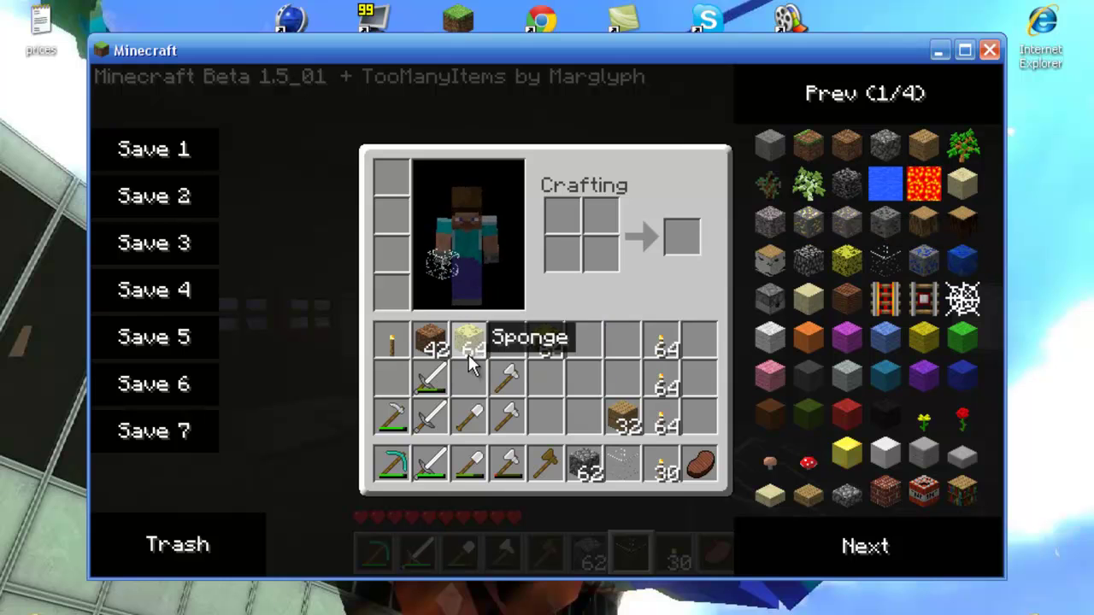
click(845, 261)
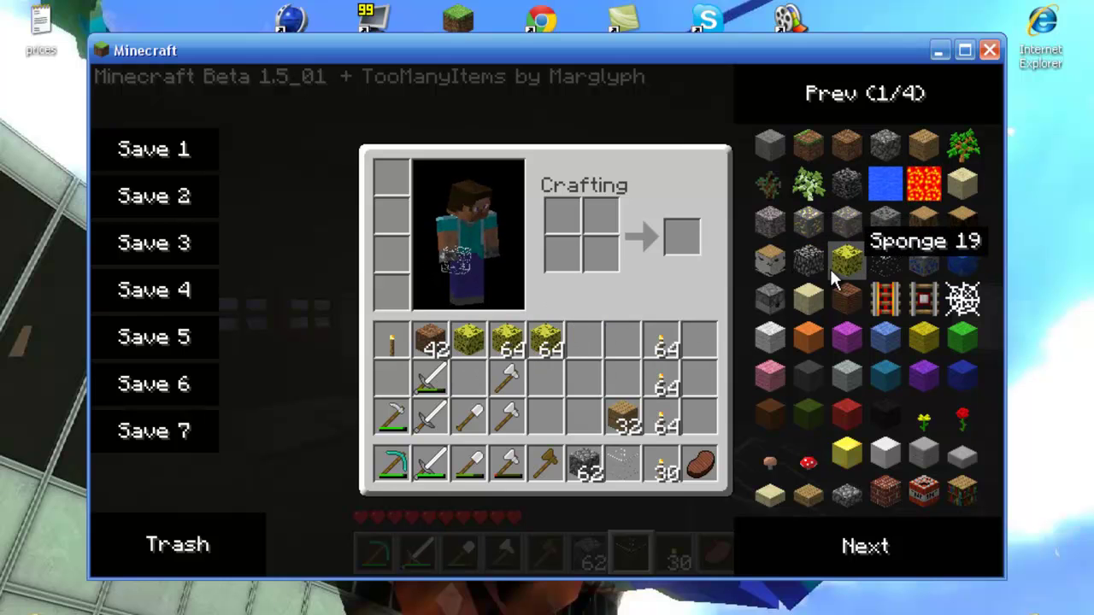
click(469, 342)
click(584, 340)
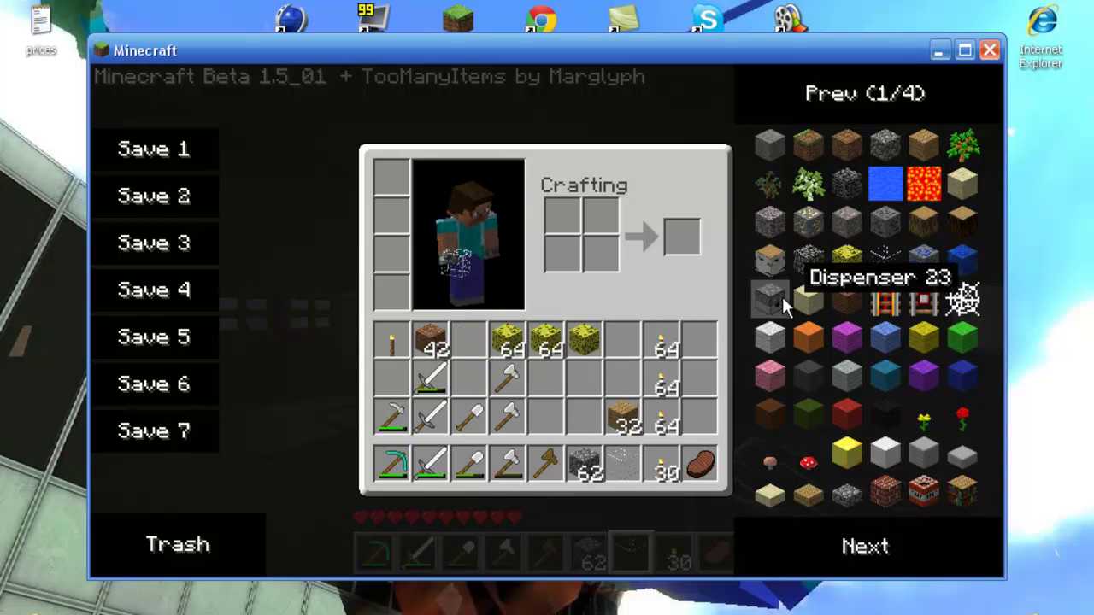
key(e)
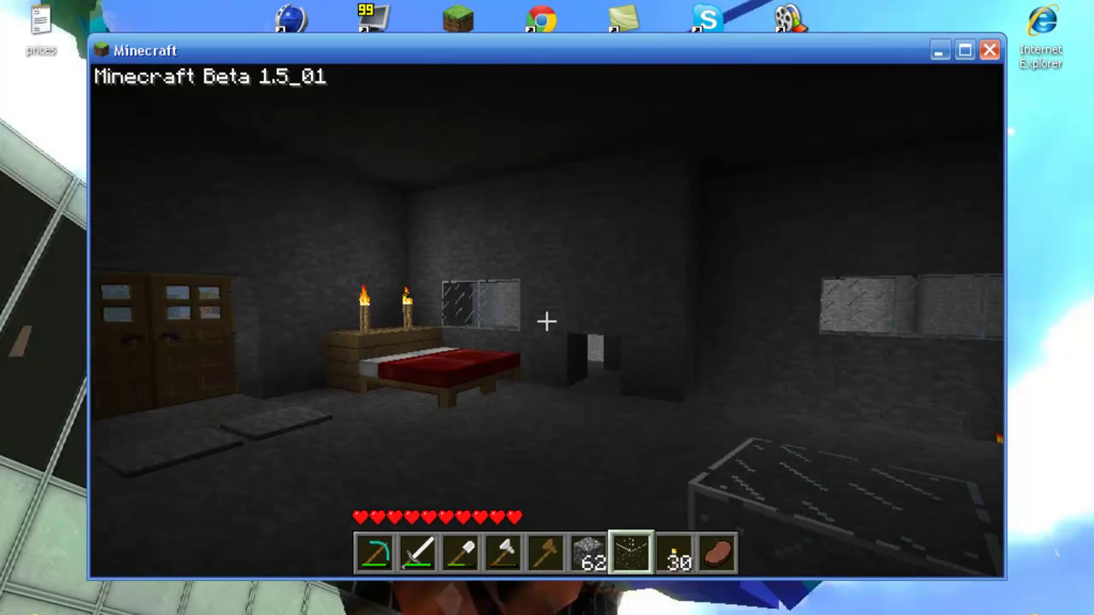
Trash all three Sponge stacks and return the 42 dirt stack to the inventory
key(e)
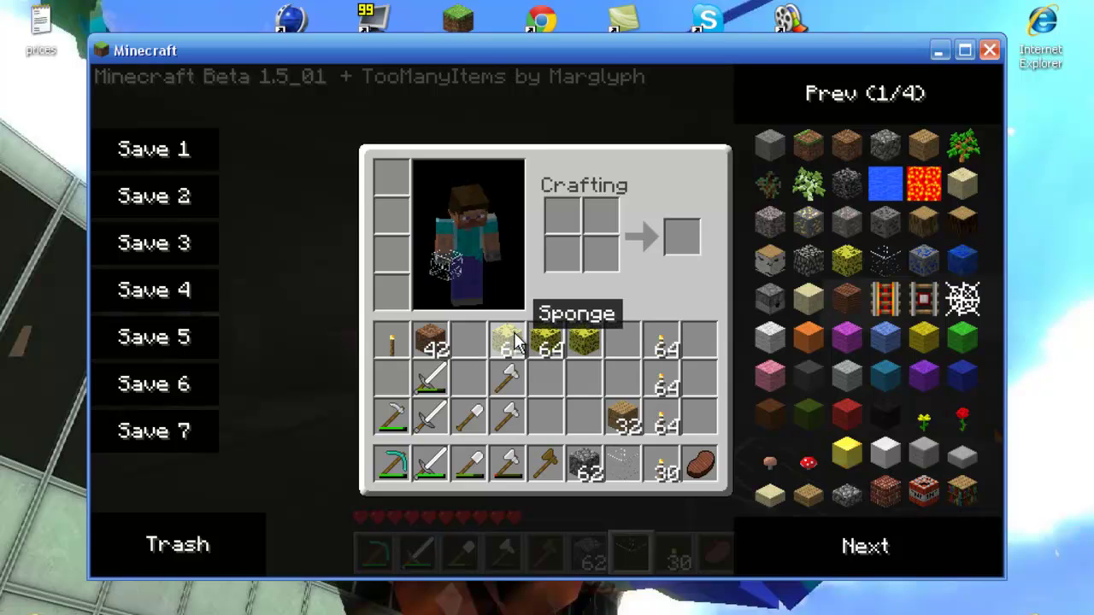
click(517, 340)
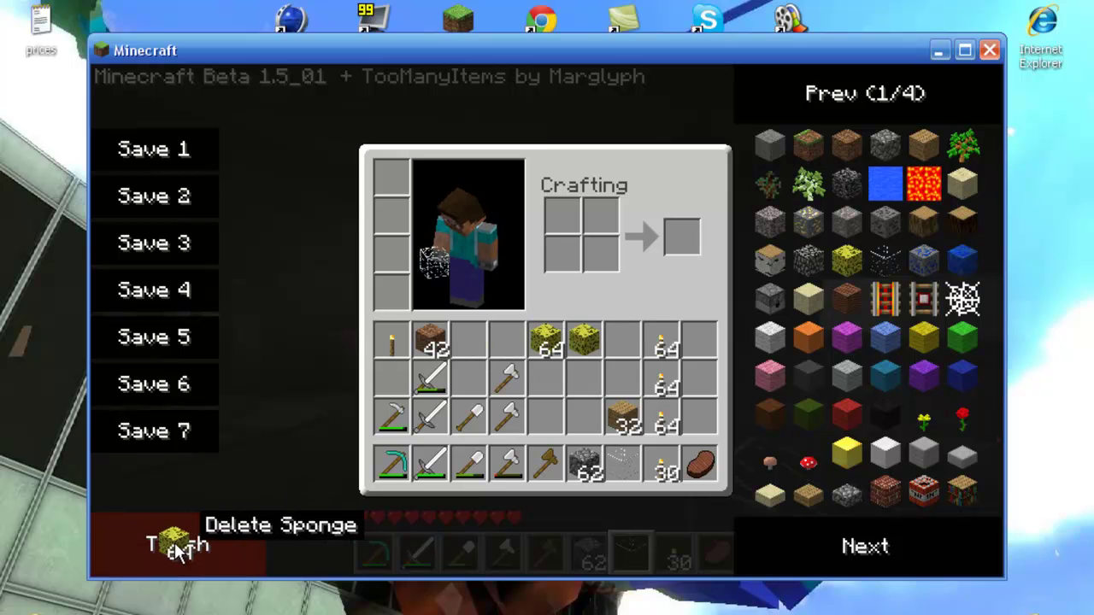
click(176, 541)
click(546, 338)
click(229, 540)
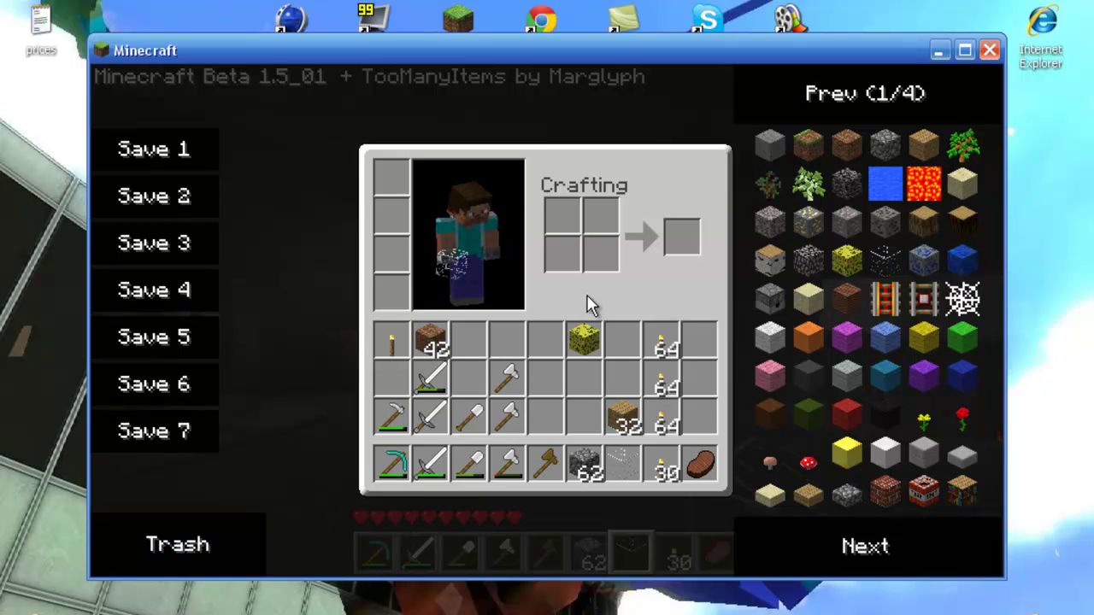
click(584, 339)
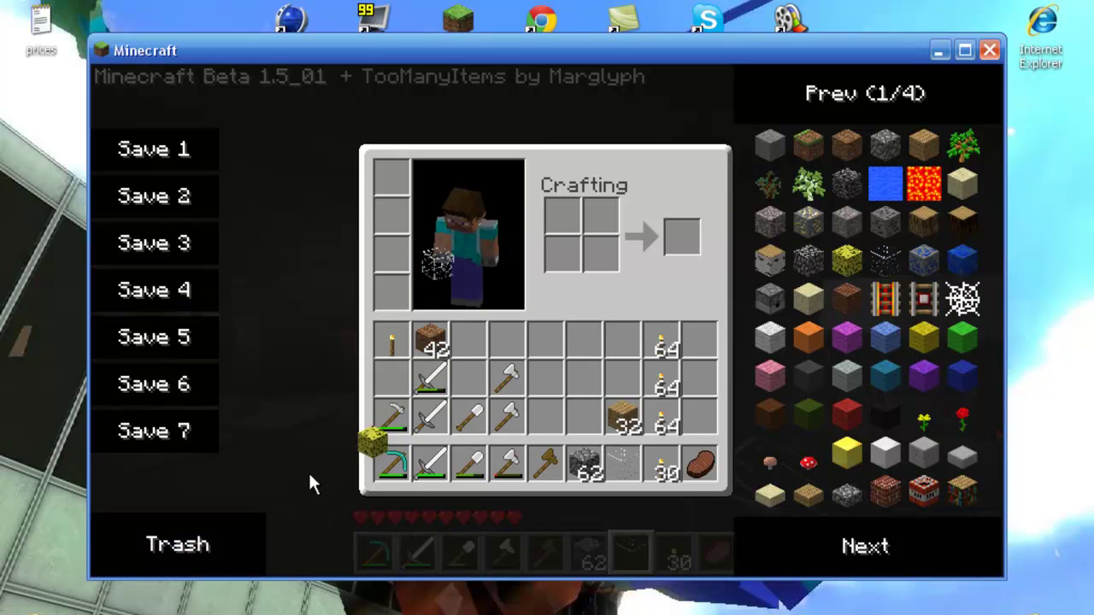
click(183, 542)
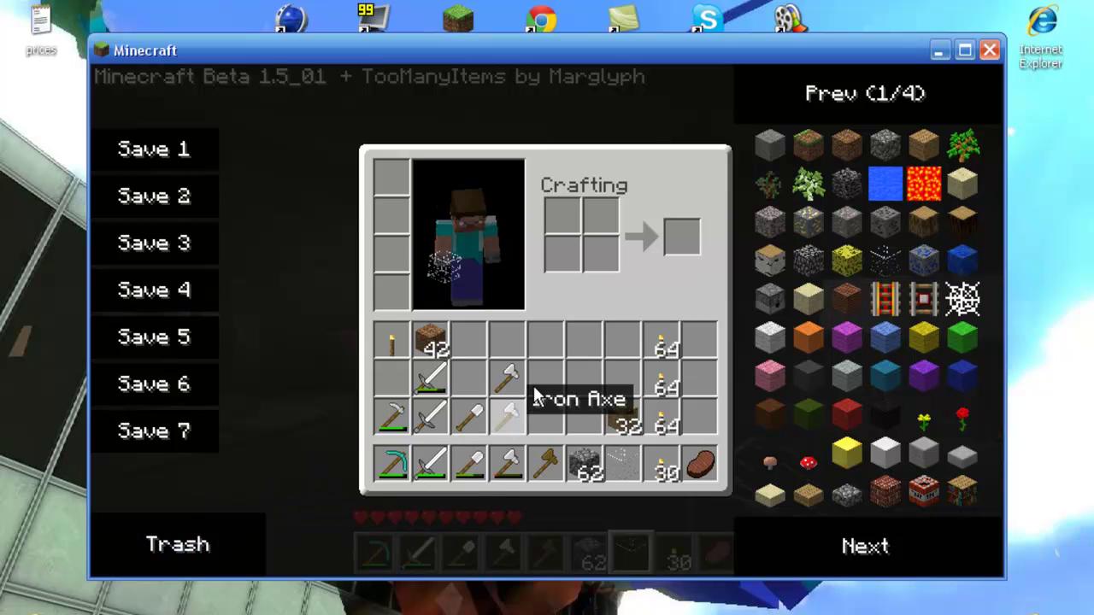
click(434, 346)
click(430, 342)
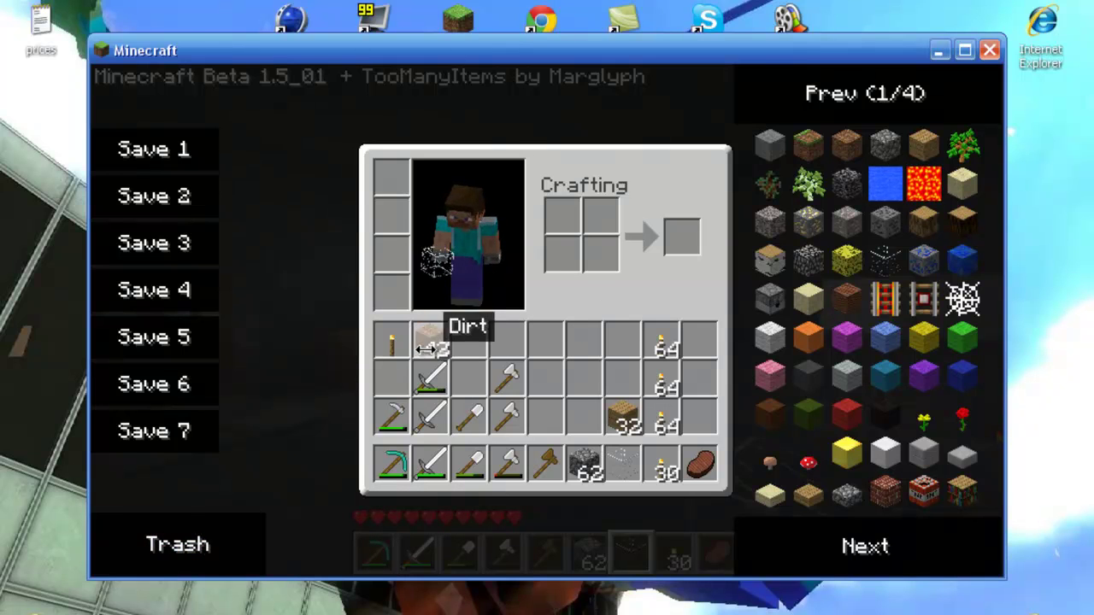
Save the inventory to save slot 1, then trash the three Iron Axes and 42 dirt
key(e)
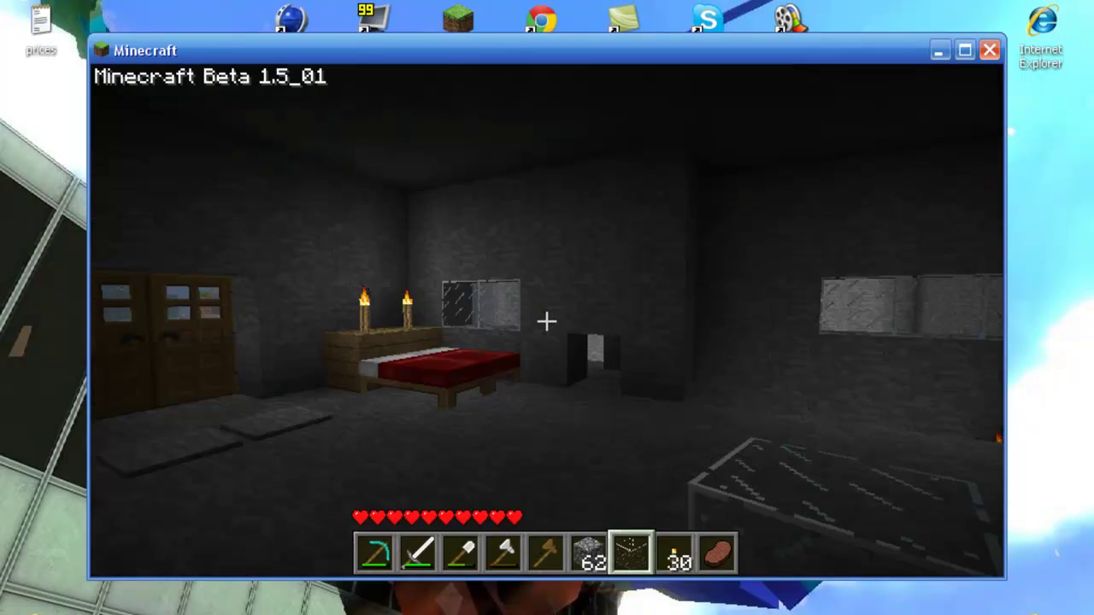
key(e)
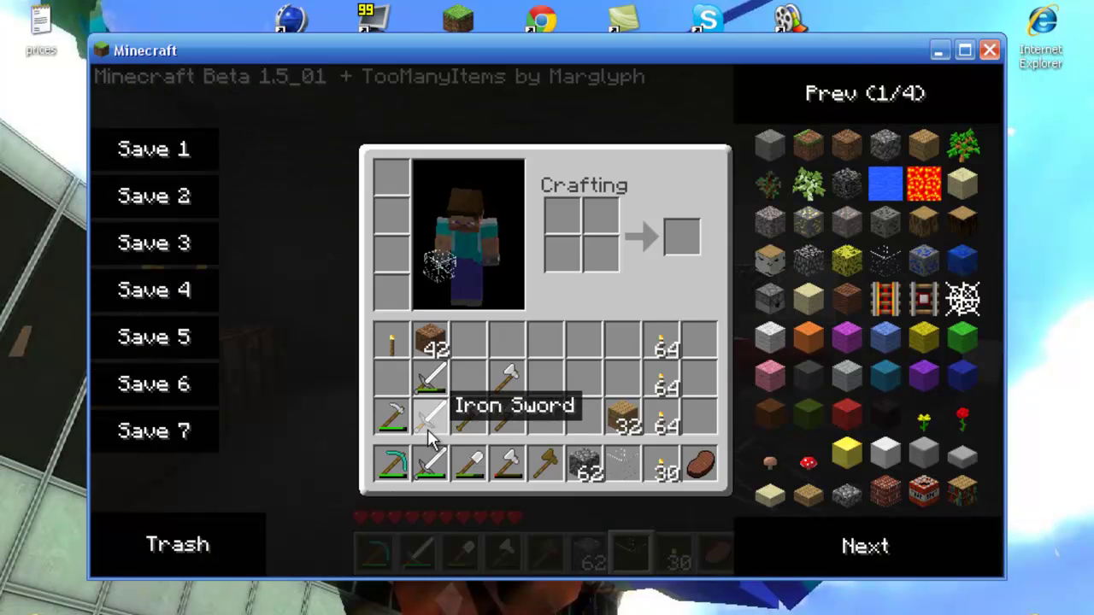
click(149, 150)
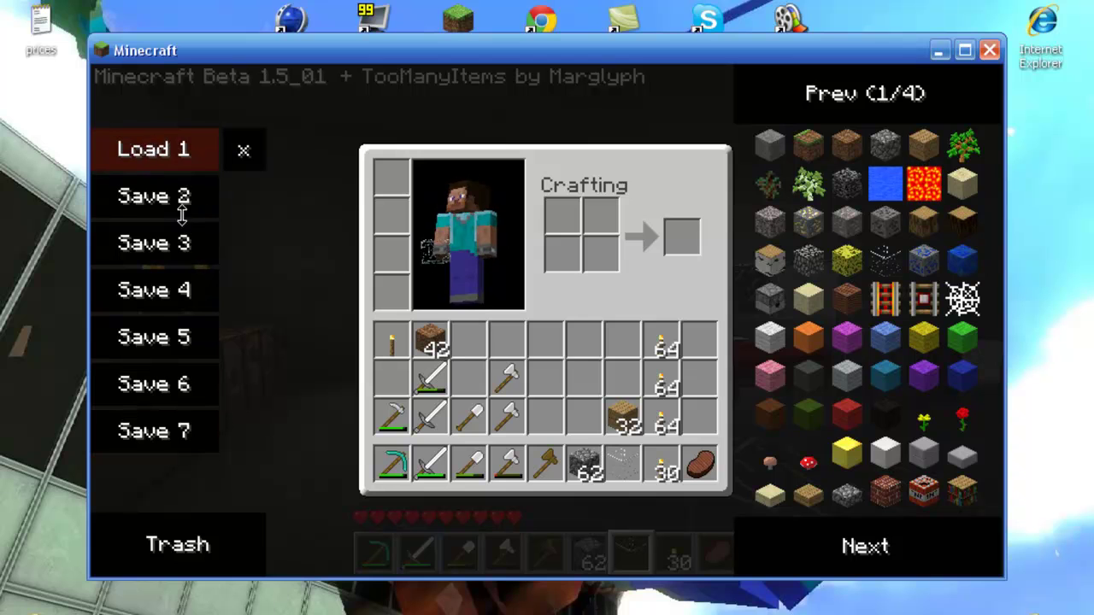
click(498, 378)
click(196, 517)
click(501, 416)
click(171, 539)
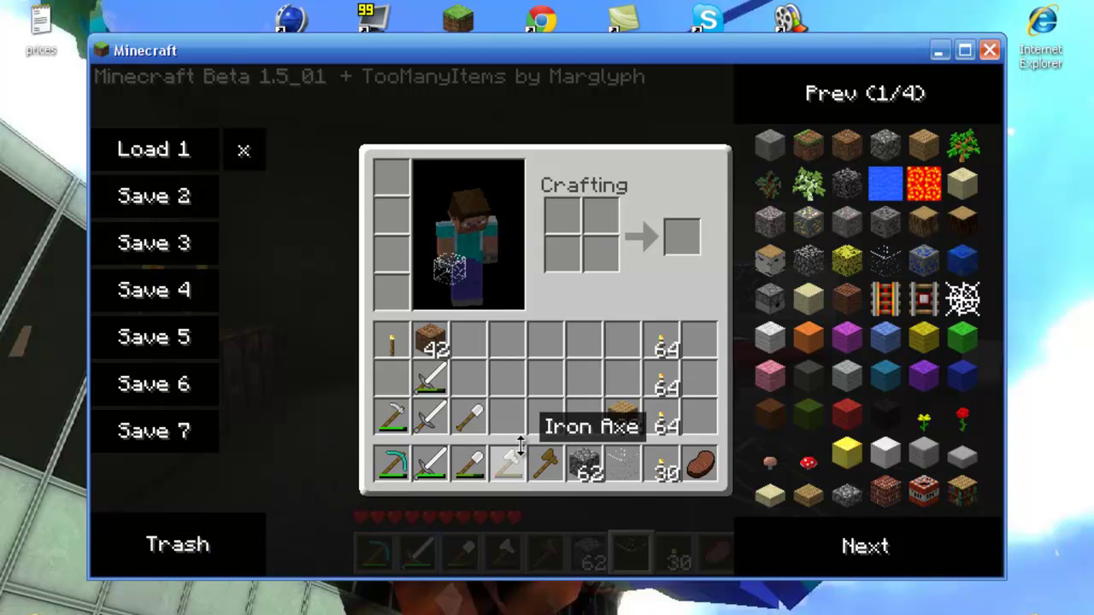
click(517, 447)
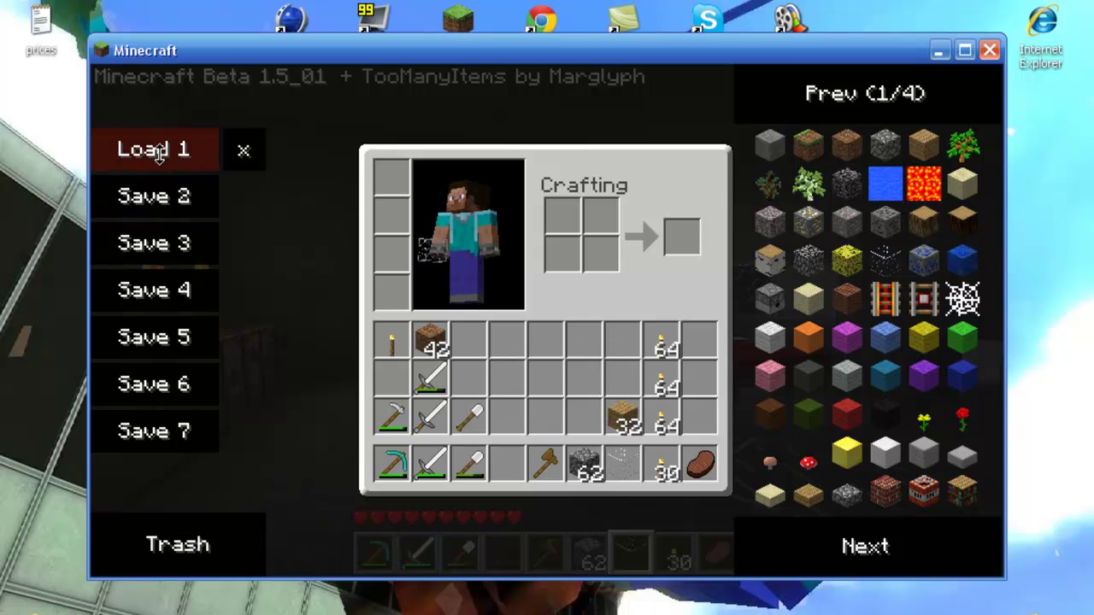
click(232, 532)
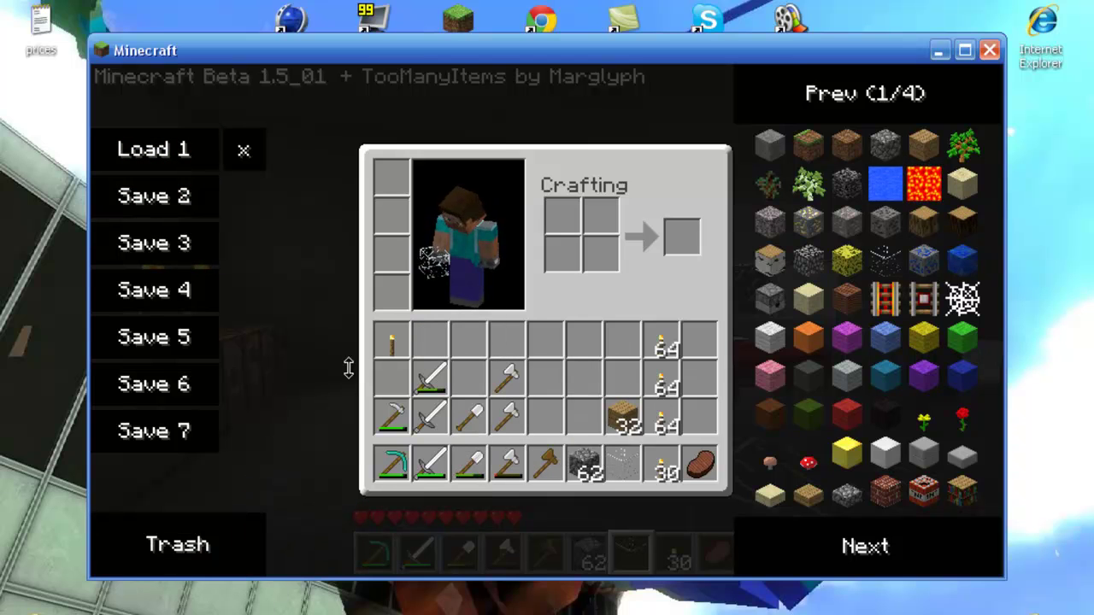
Trash the glass, 30 torches, 62 cobblestone and 32 dirt, then restore everything with Load 1
click(622, 464)
click(190, 516)
click(662, 464)
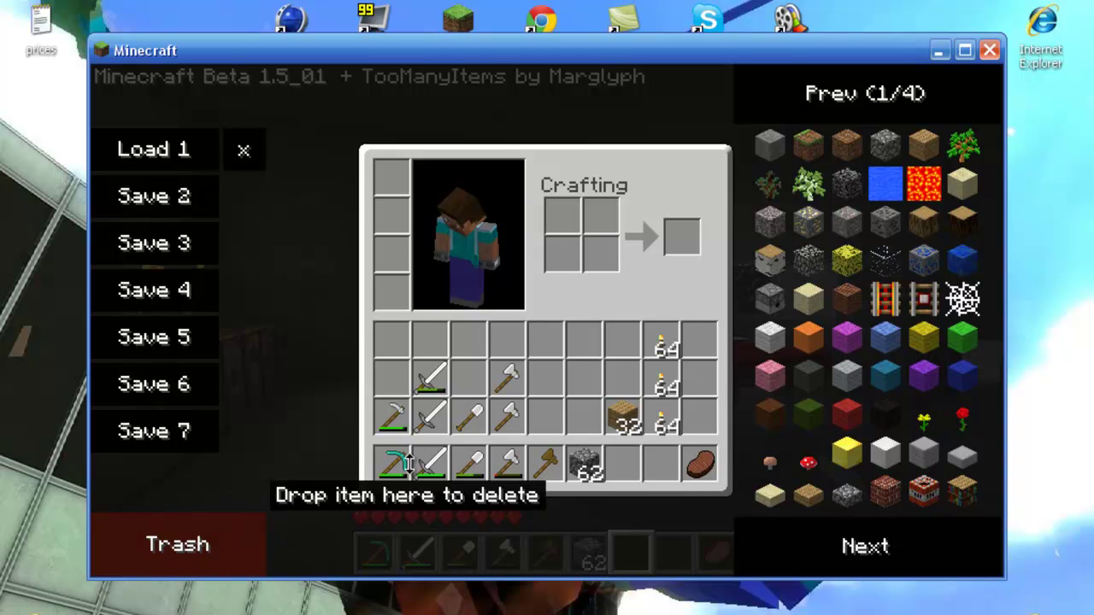
click(214, 539)
click(586, 464)
click(220, 538)
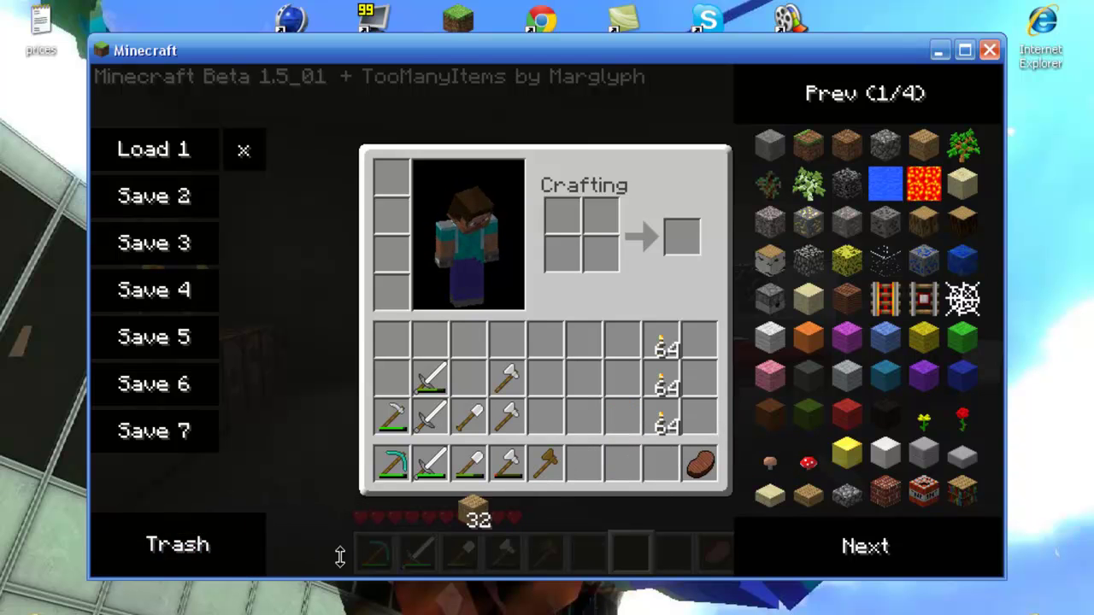
click(217, 537)
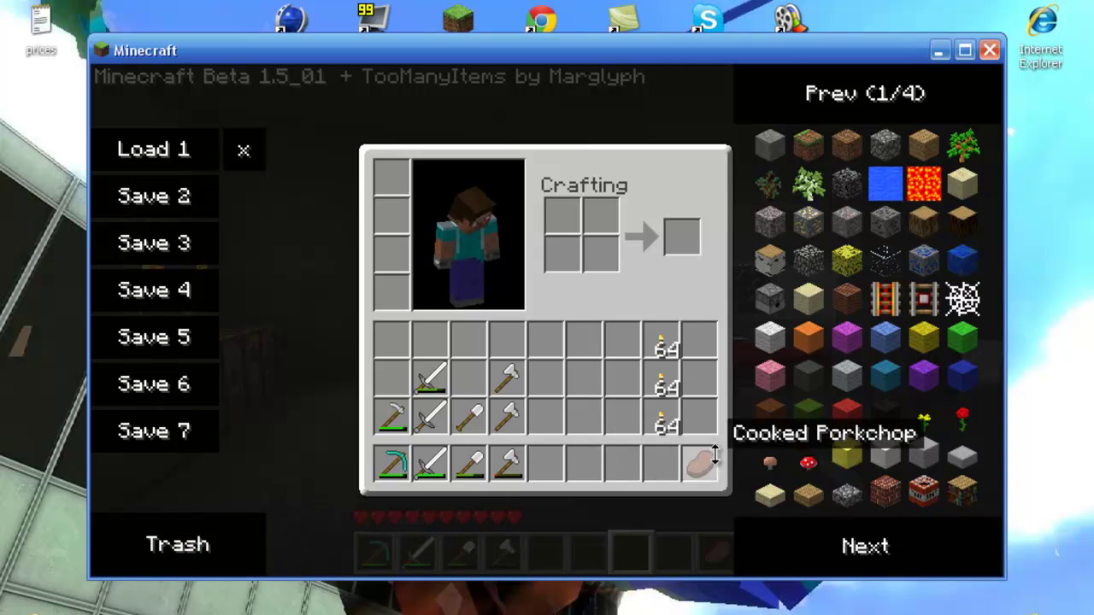
click(154, 149)
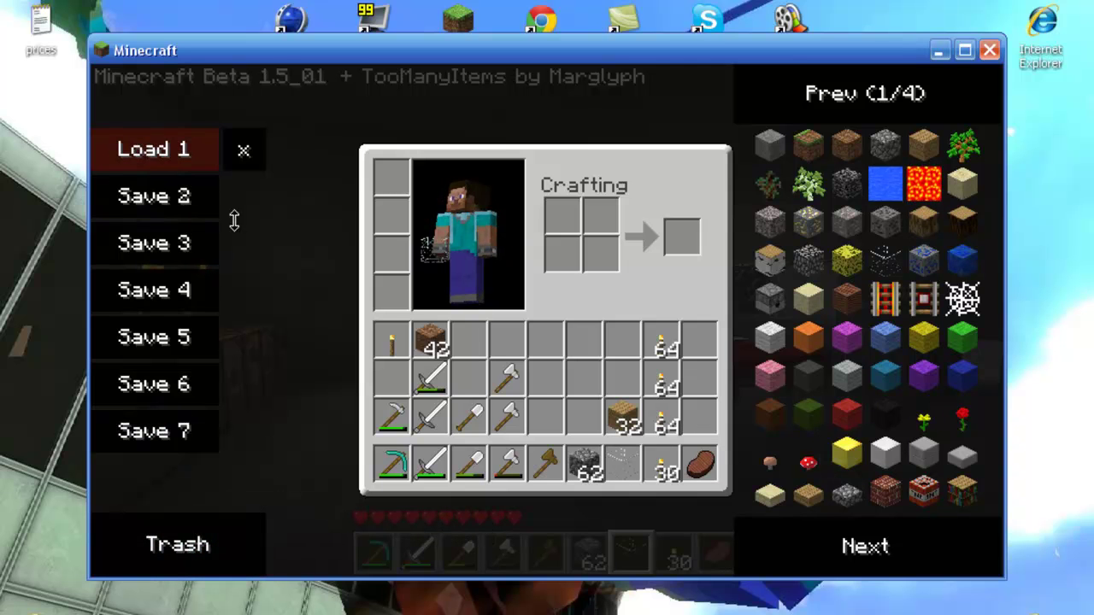
Close the inventory, open the double doors and walk outside to the cobblestone wall and back
key(e)
key(w)
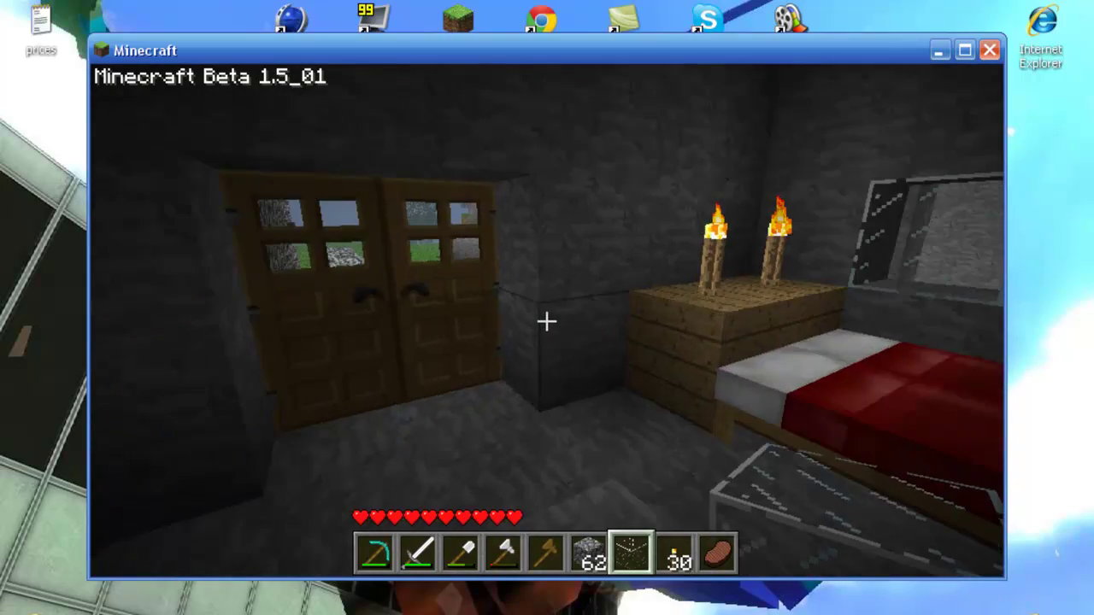
right_click(547, 322)
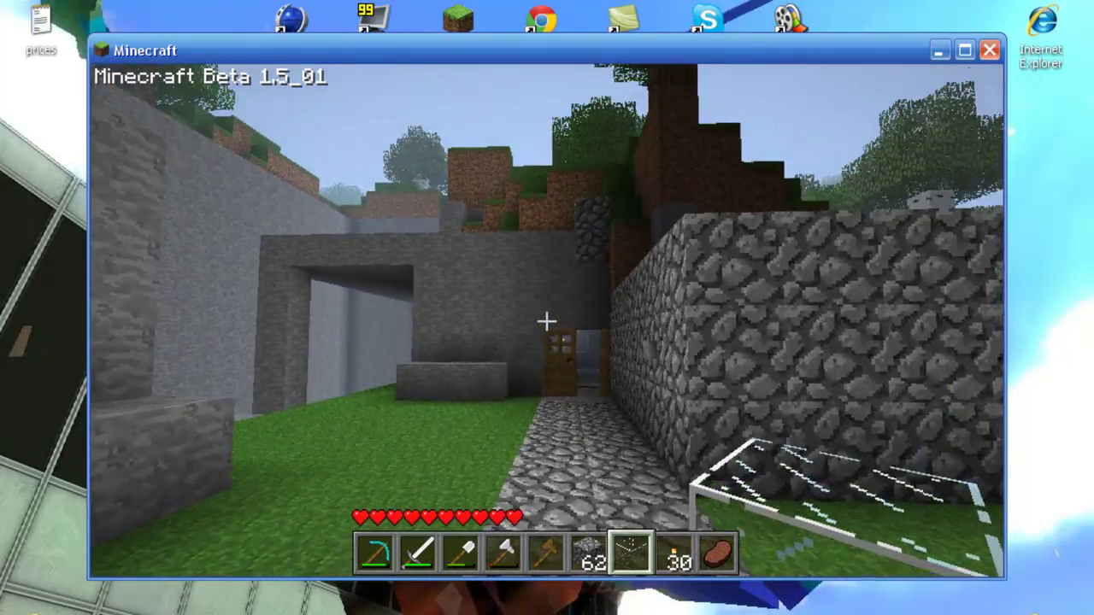
key(w)
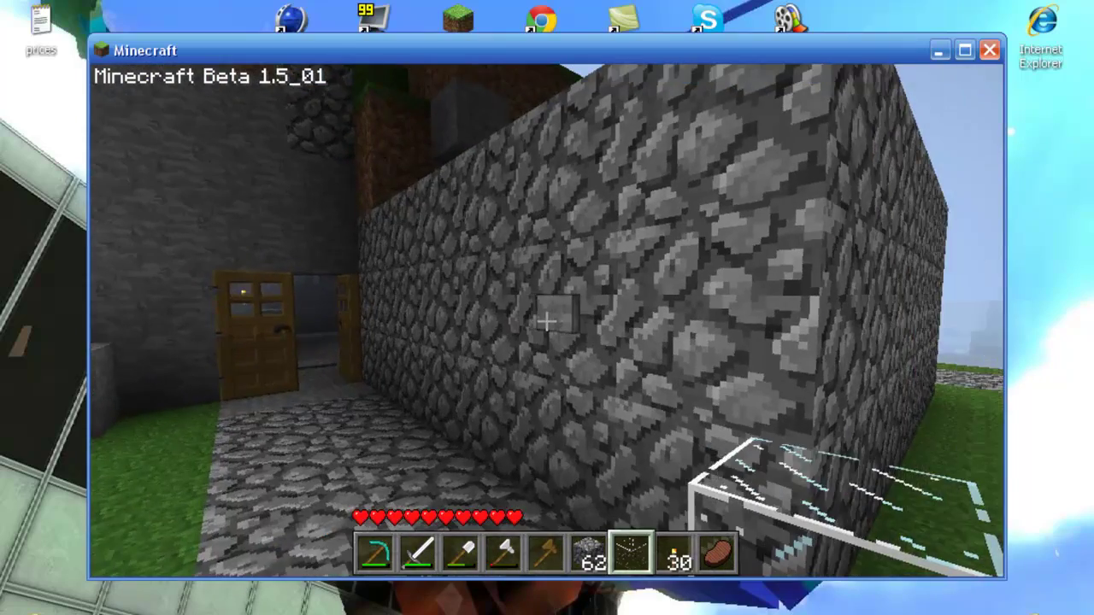
key(w)
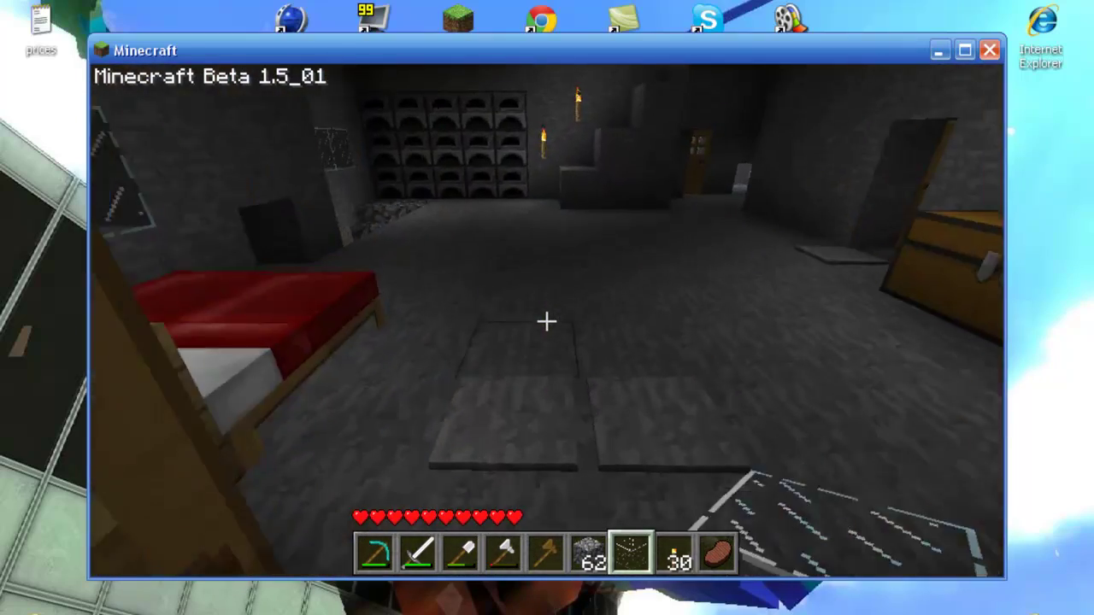
Open the wooden door, walk into the torch-lit corridor and attack the wolf
key(w)
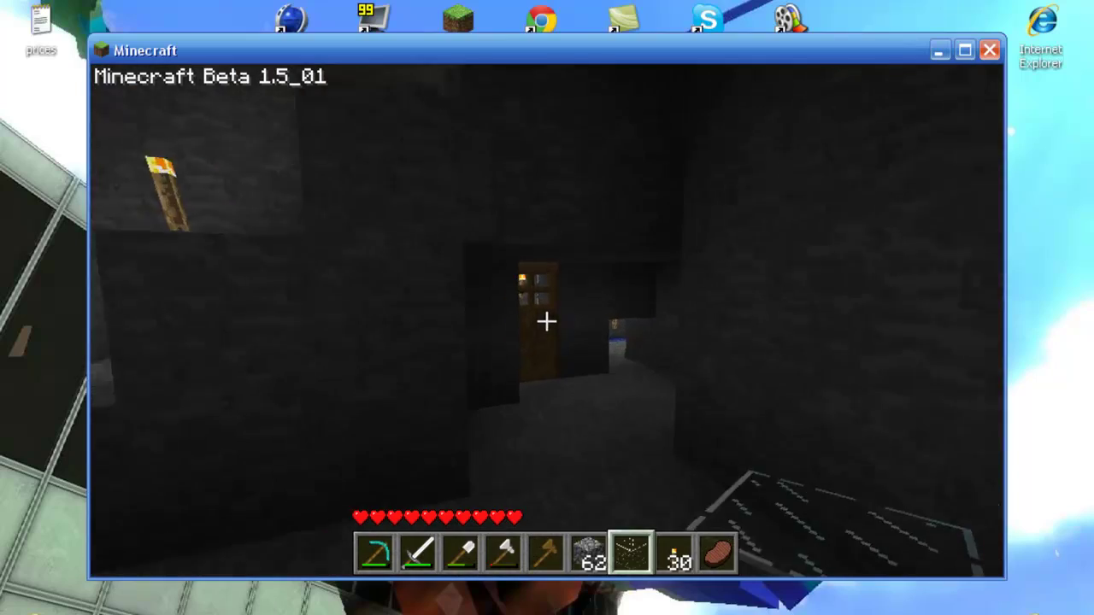
key(w)
scroll(546, 321, up, 1)
right_click(546, 321)
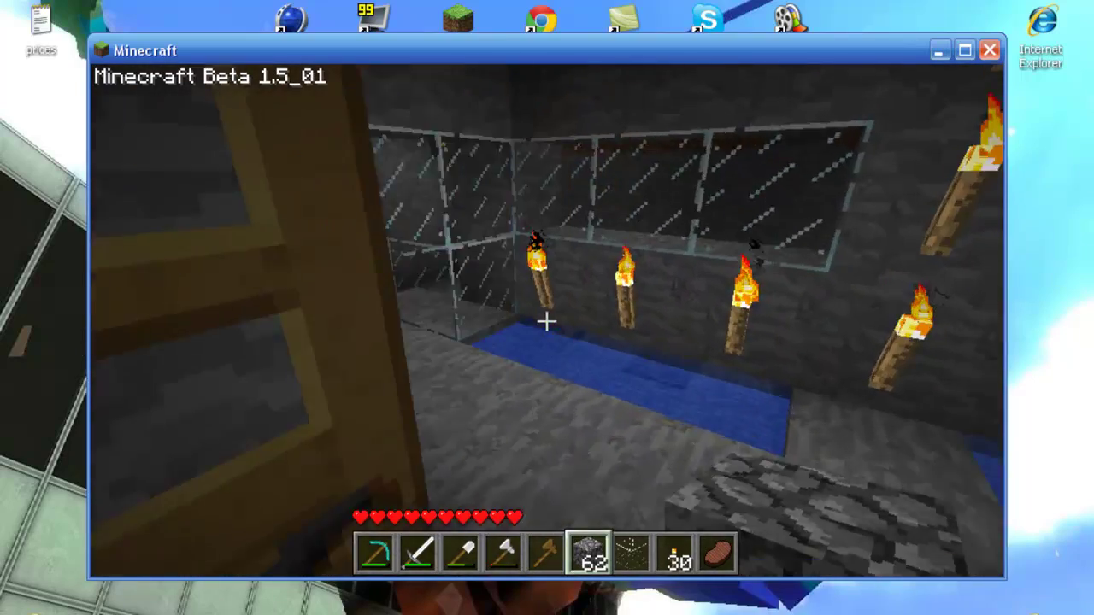
key(w)
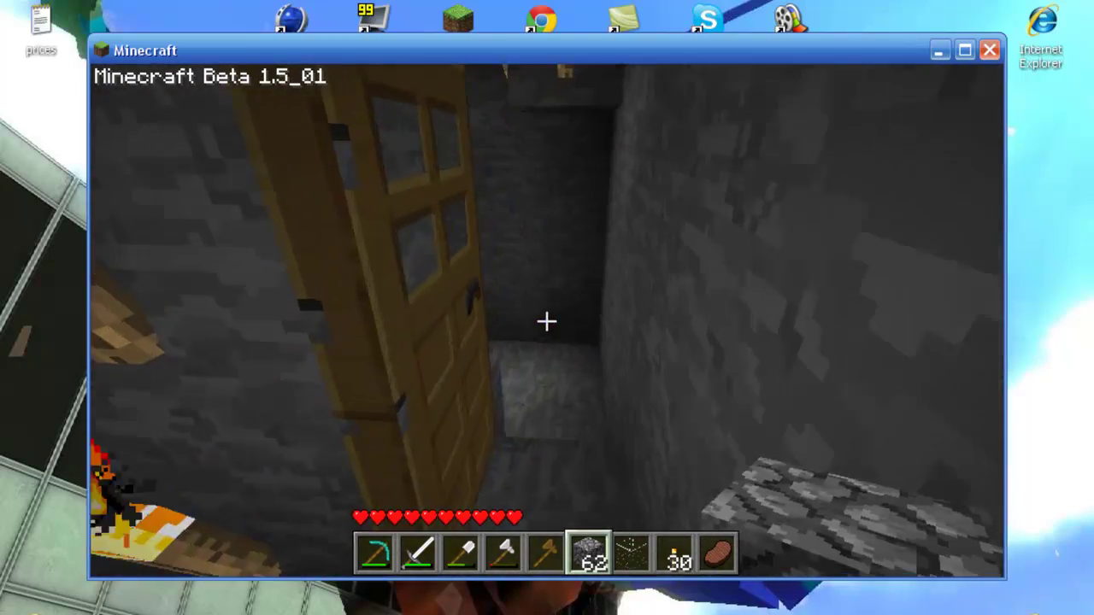
key(w)
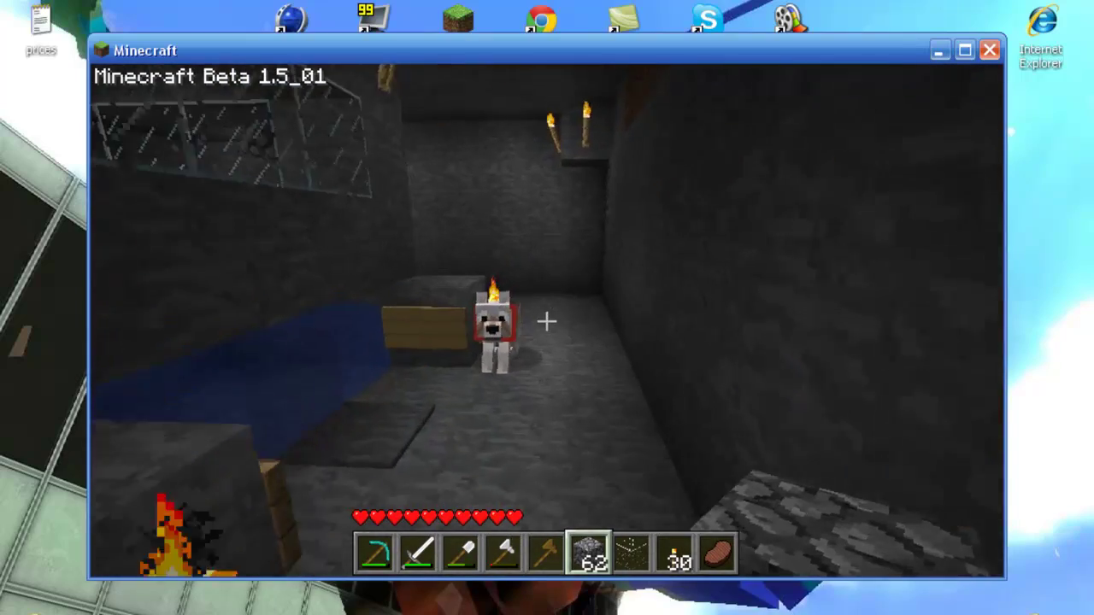
click(546, 321)
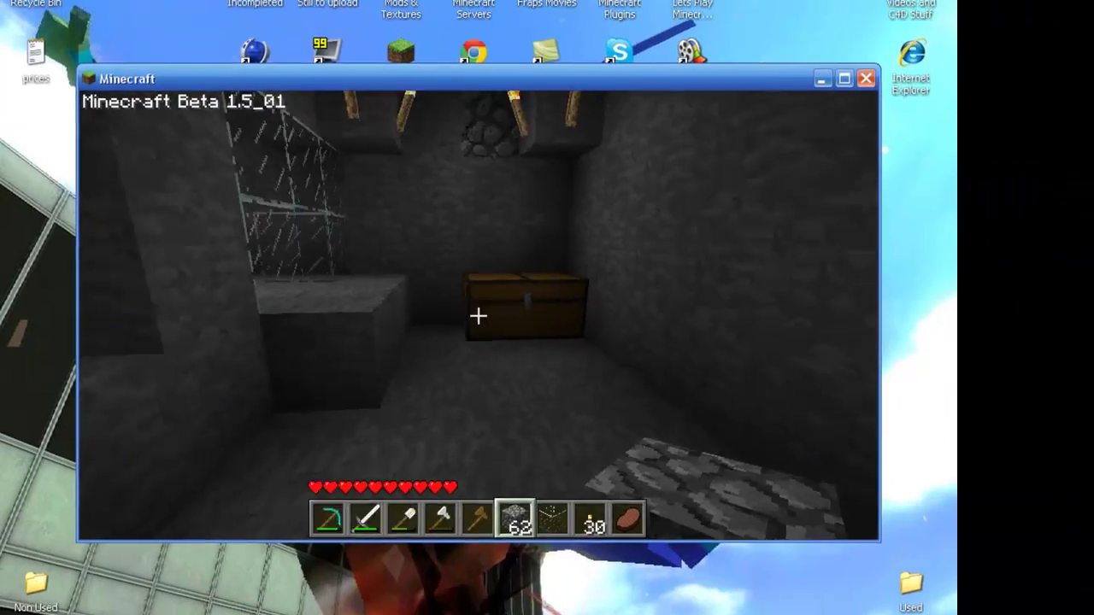
Look inside the large chest of porkchops, make the wolf stand, and open the wooden door
right_click(477, 316)
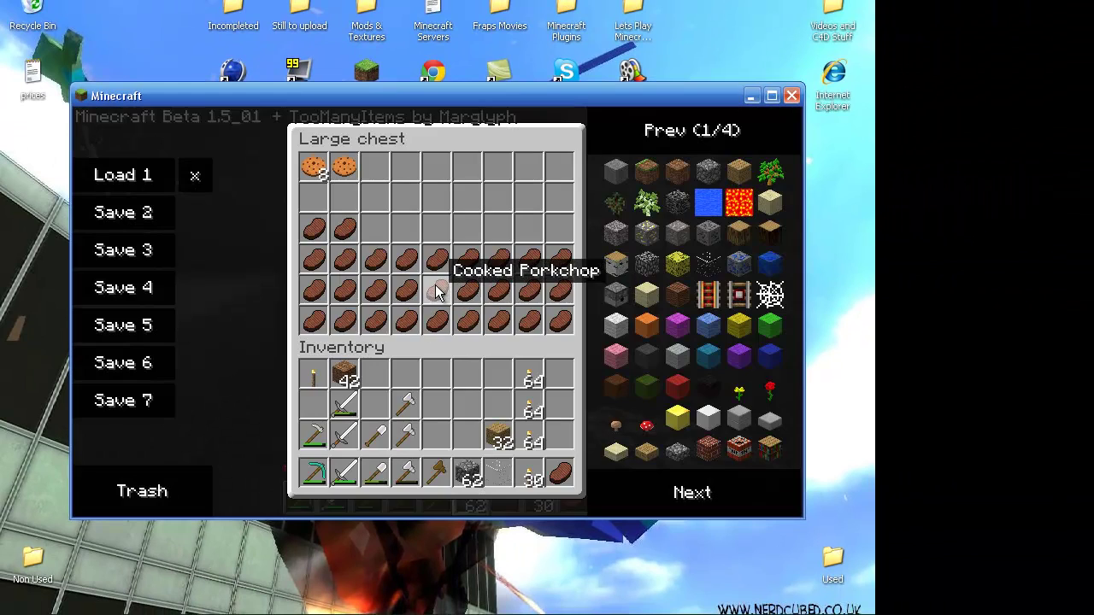
key(Escape)
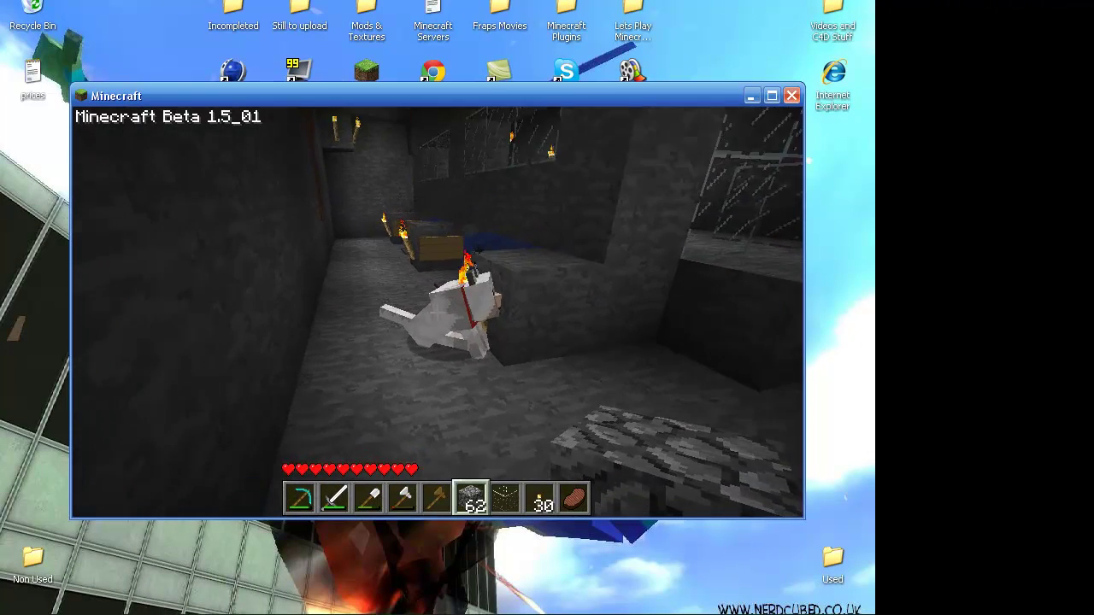
right_click(437, 312)
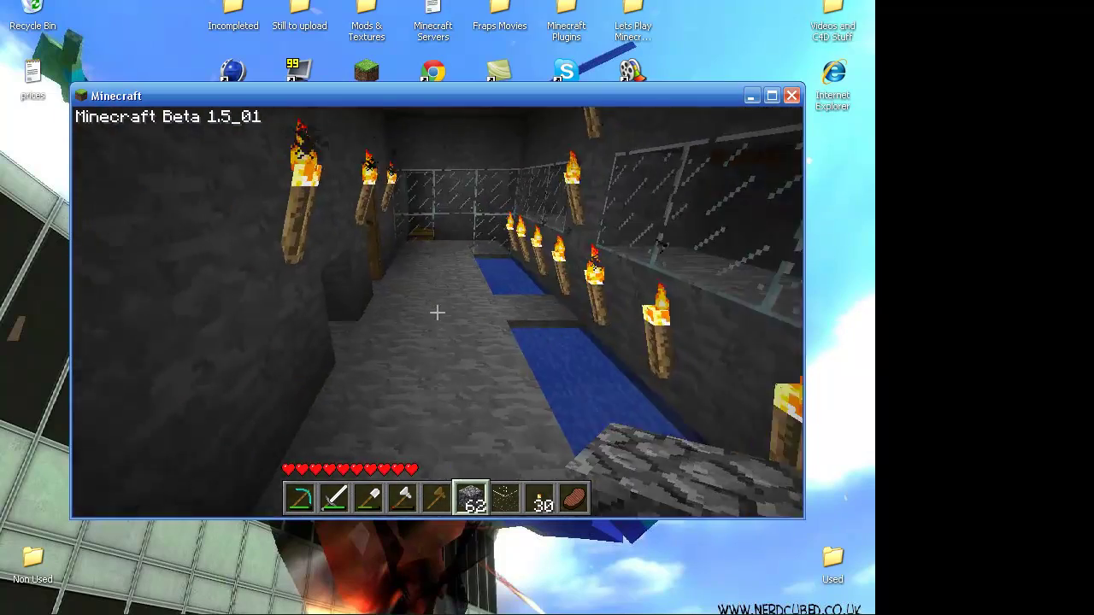
right_click(437, 312)
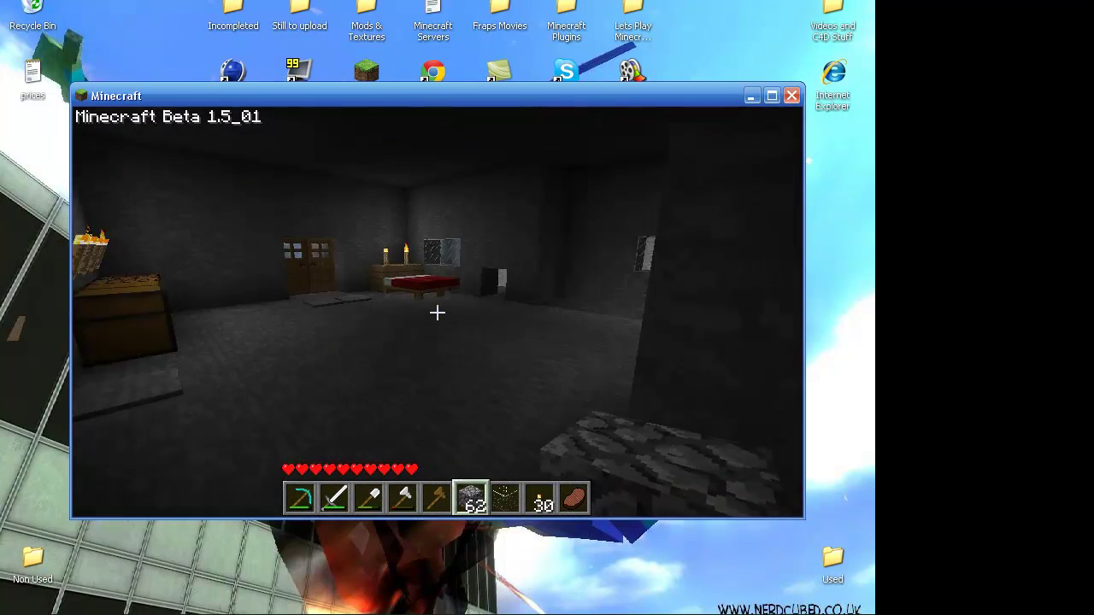
Place two stone blocks, then equip the diamond pickaxe
key(3)
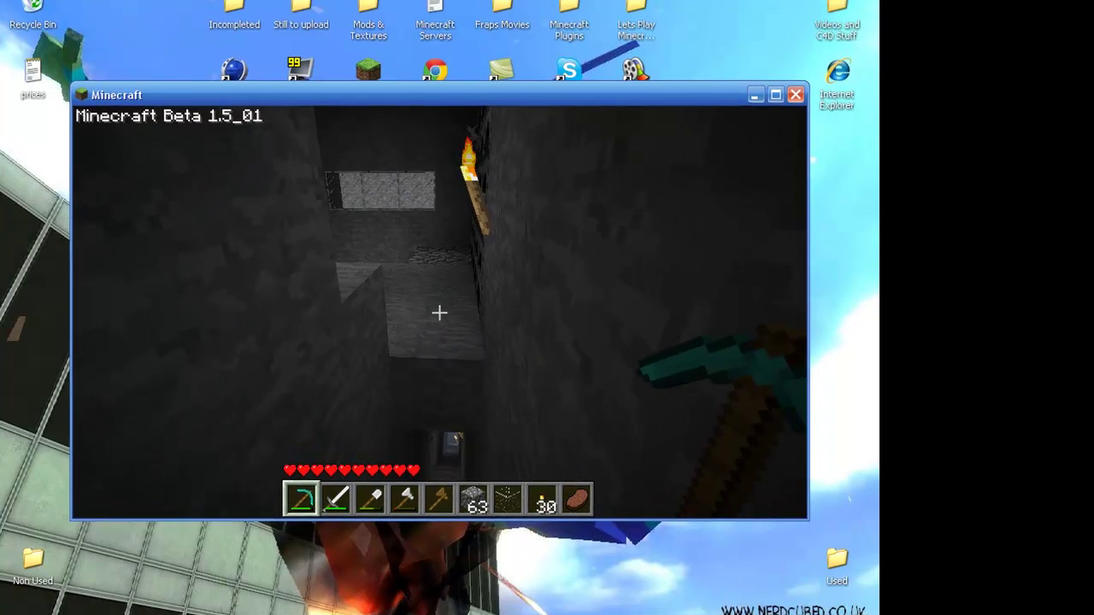
key(5)
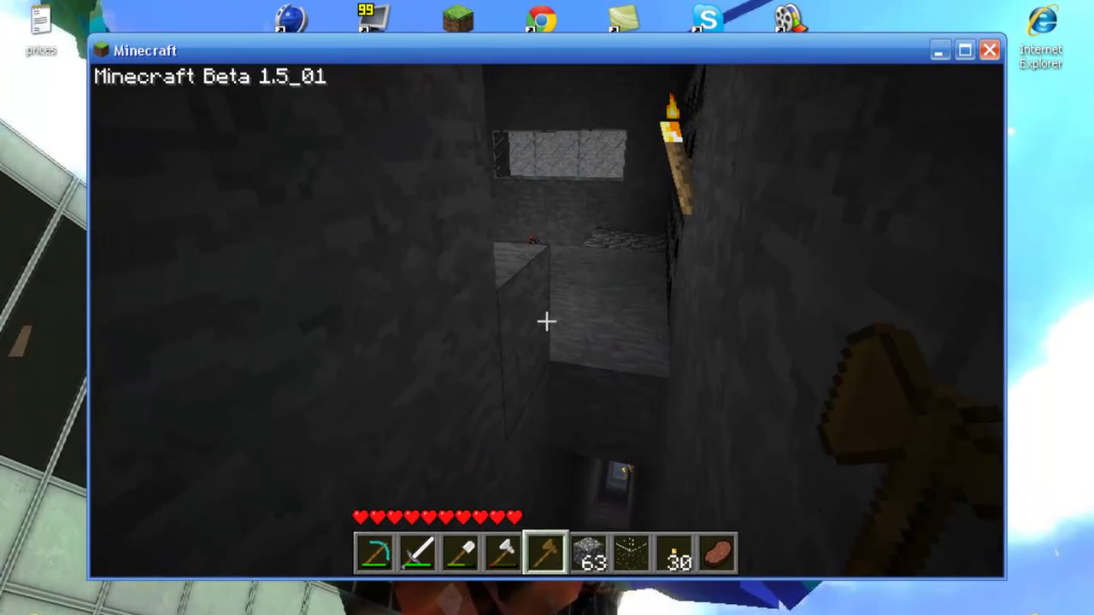
key(6)
right_click(547, 321)
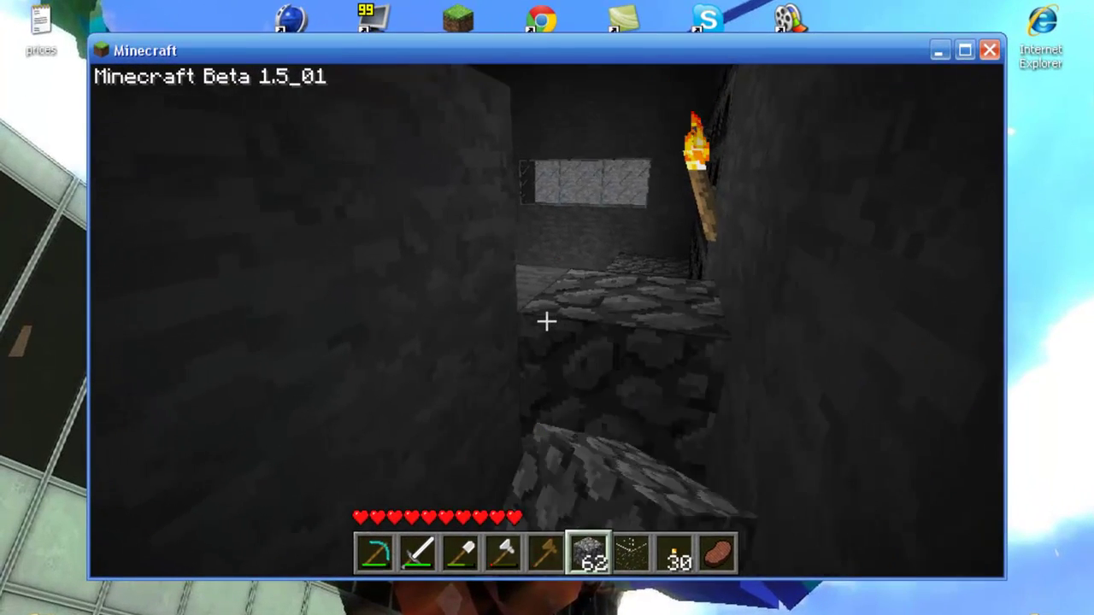
right_click(547, 321)
key(4)
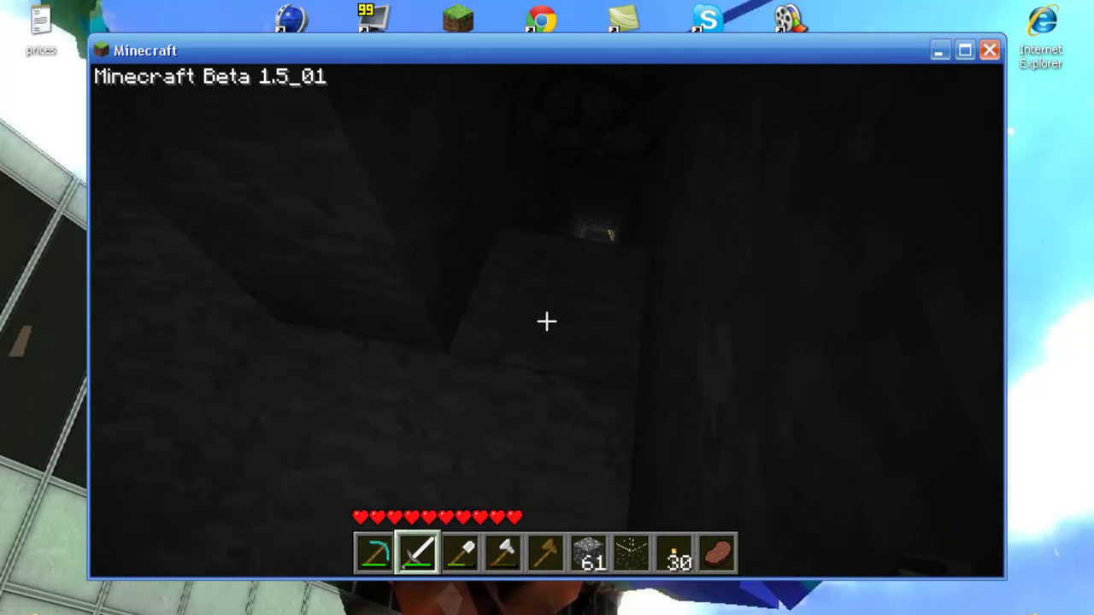
key(1)
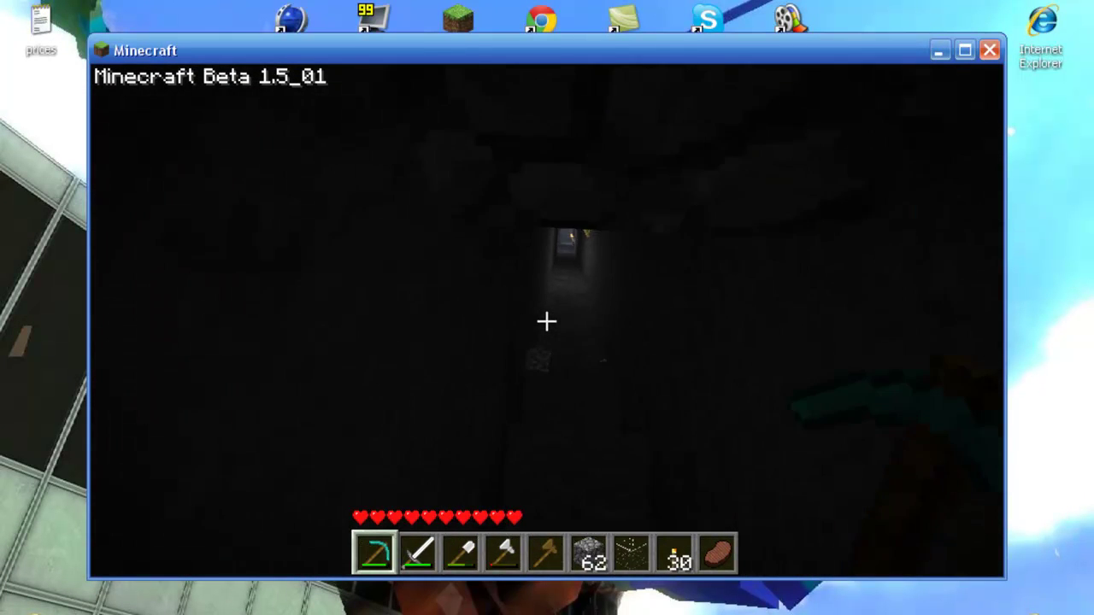